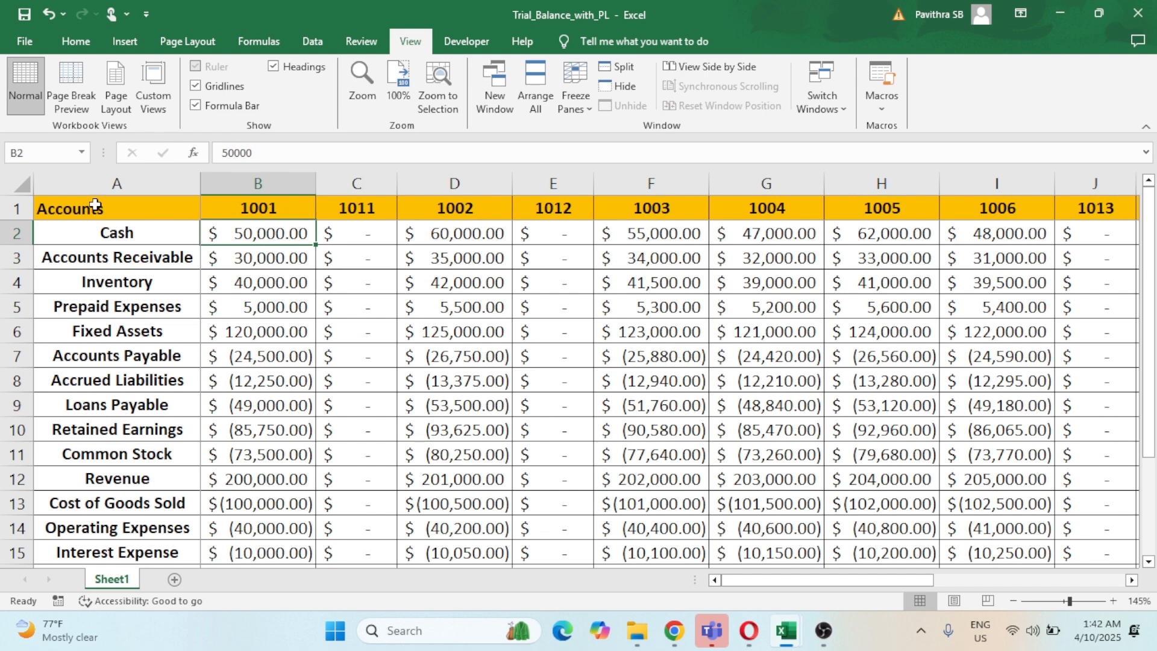
Rename the worksheet Sheet1 as TB
{"action": "double_click", "coordinate": [129, 583]}
{"action": "type", "text": "TB"}
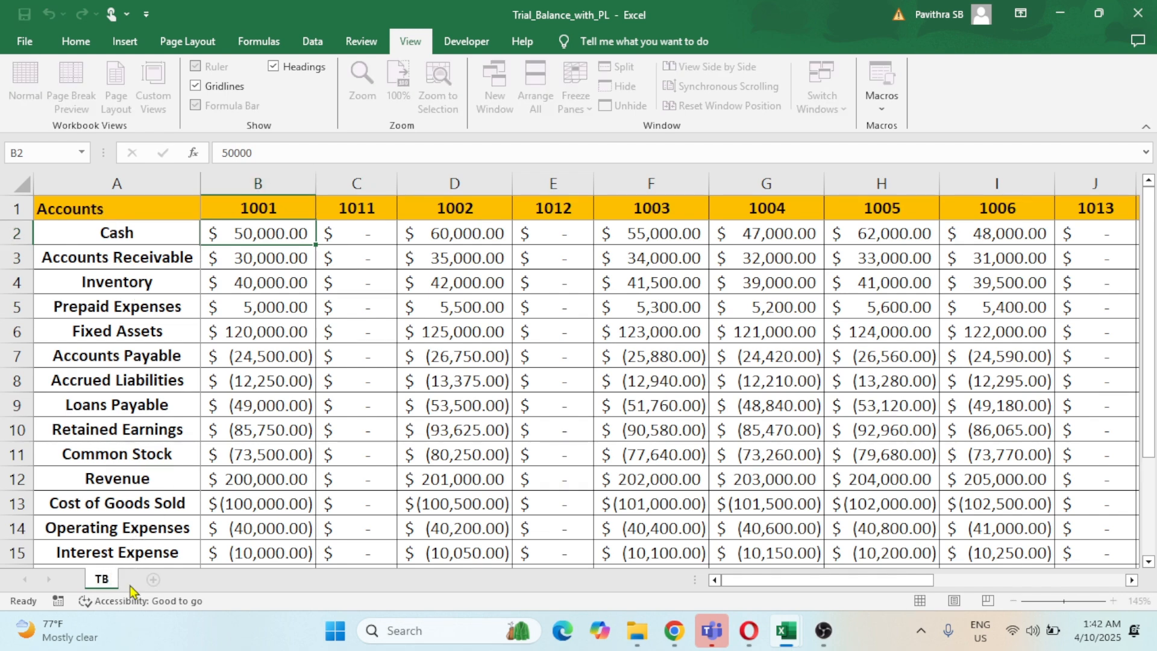
{"action": "key", "text": "Return"}
Review the account names in column A from Cash down to Net Income
{"action": "left_click_drag", "start_coordinate": [109, 231], "coordinate": [124, 552]}
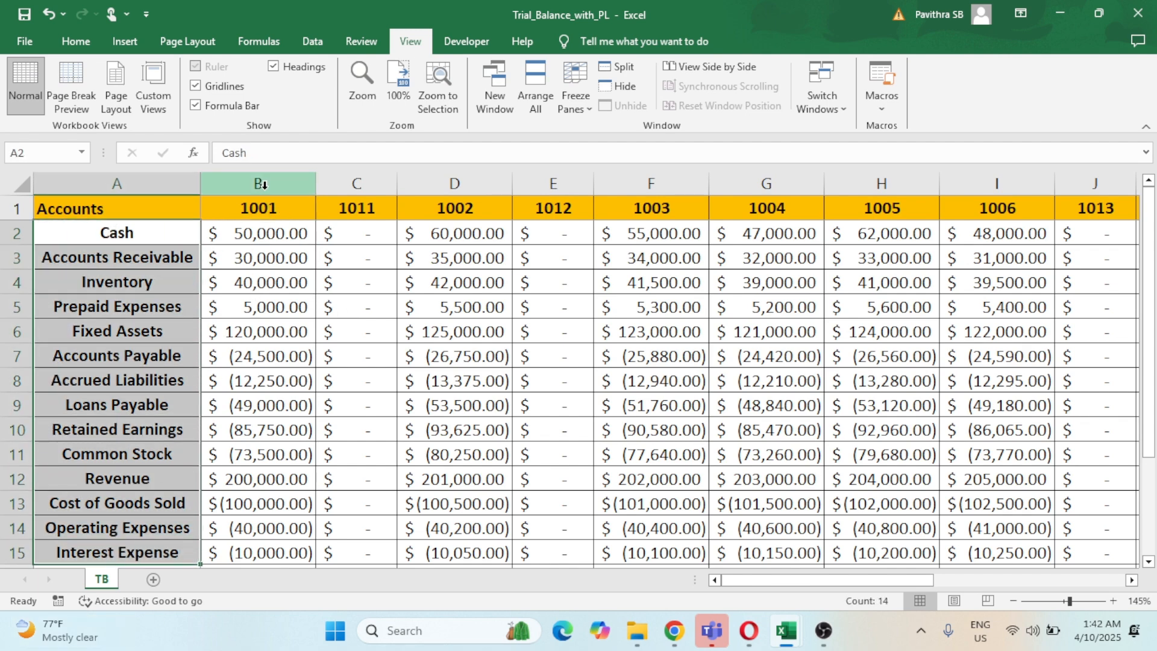
{"action": "left_click_drag", "start_coordinate": [261, 184], "coordinate": [180, 199]}
{"action": "left_click", "coordinate": [264, 263]}
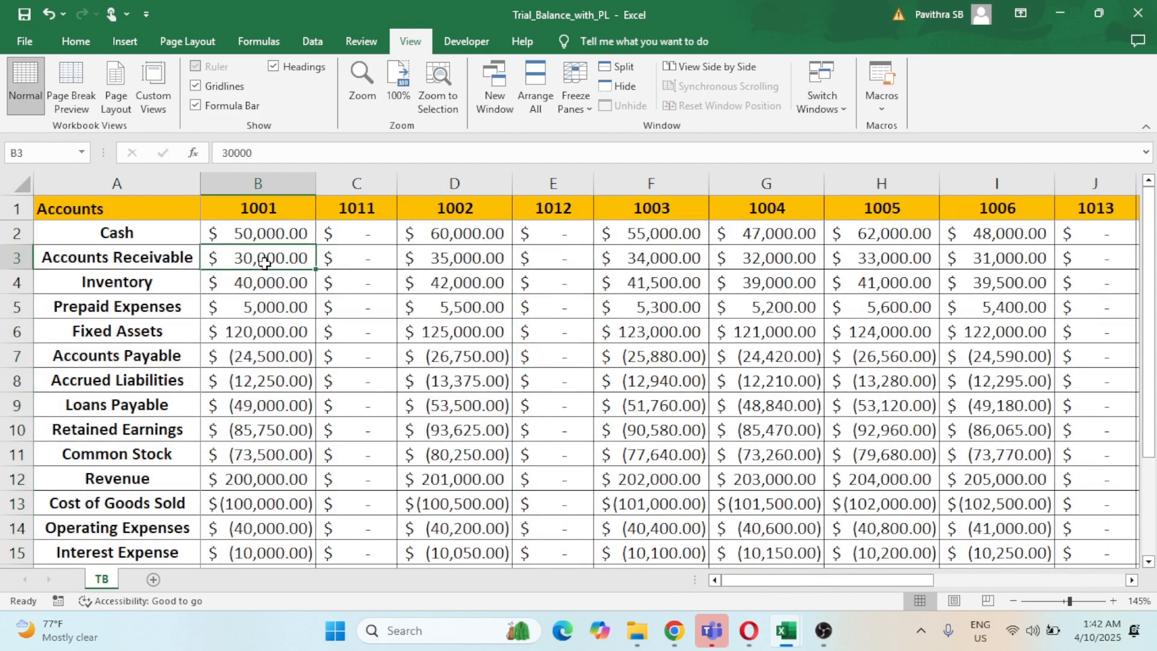
{"action": "left_click_drag", "start_coordinate": [123, 237], "coordinate": [112, 549]}
{"action": "scroll", "coordinate": [114, 544], "scroll_direction": "down", "scroll_amount": 2}
{"action": "left_click_drag", "start_coordinate": [118, 453], "coordinate": [152, 231]}
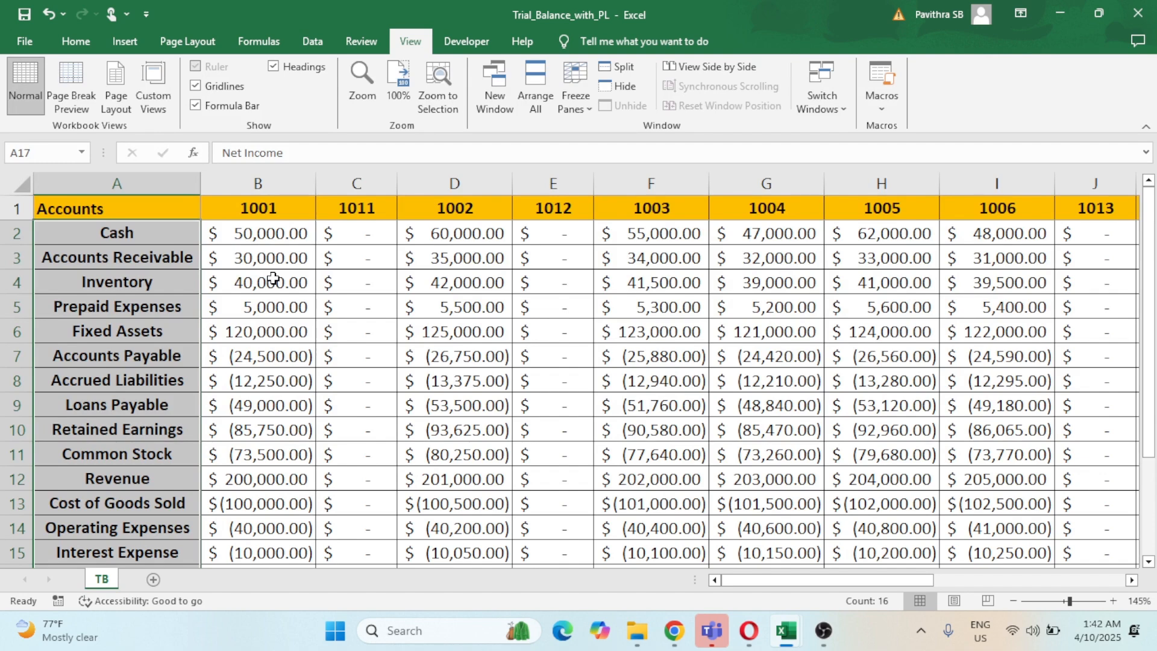
Widen the column of entity 1011 and select its account balances in C2:C17
{"action": "left_click_drag", "start_coordinate": [397, 184], "coordinate": [452, 175]}
{"action": "left_click_drag", "start_coordinate": [392, 234], "coordinate": [407, 504]}
{"action": "scroll", "coordinate": [409, 504], "scroll_direction": "up", "scroll_amount": 2}
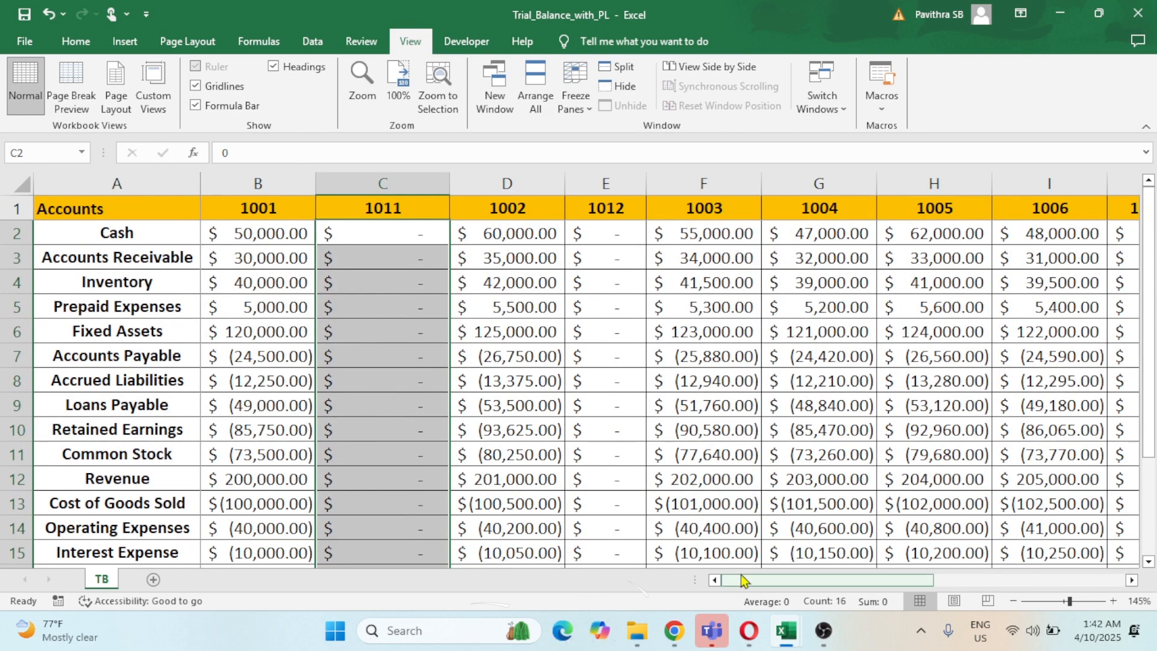
Look through the remaining entity columns of the trial balance up to entity 1015
{"action": "left_click_drag", "start_coordinate": [748, 580], "coordinate": [897, 585]}
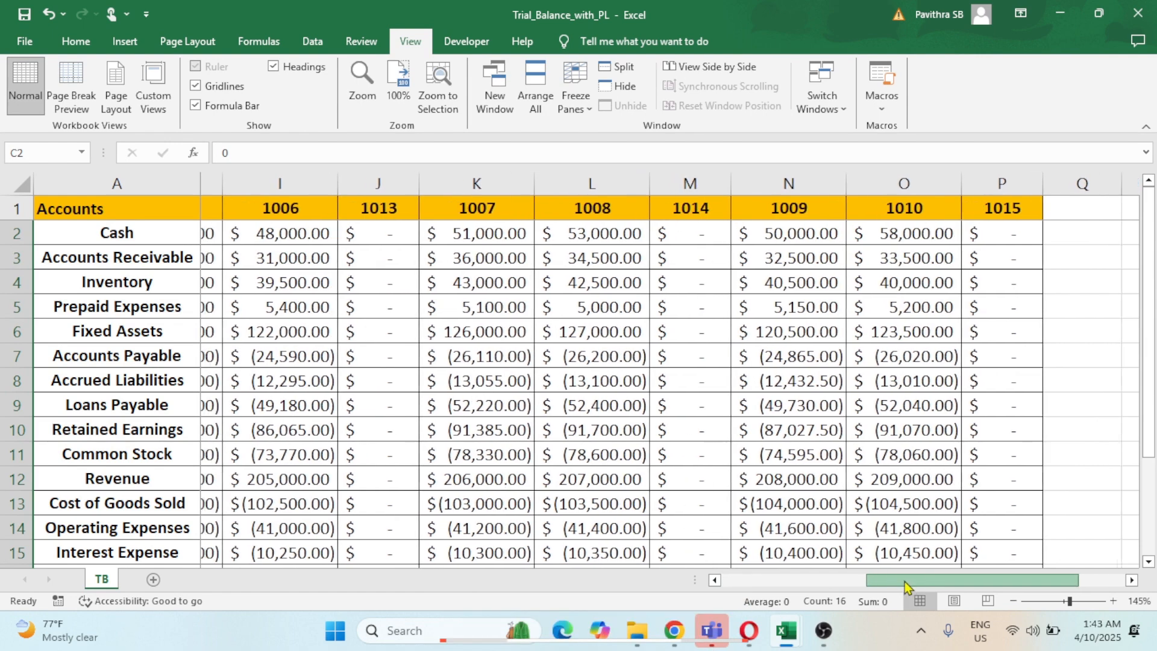
{"action": "left_click_drag", "start_coordinate": [906, 580], "coordinate": [736, 596]}
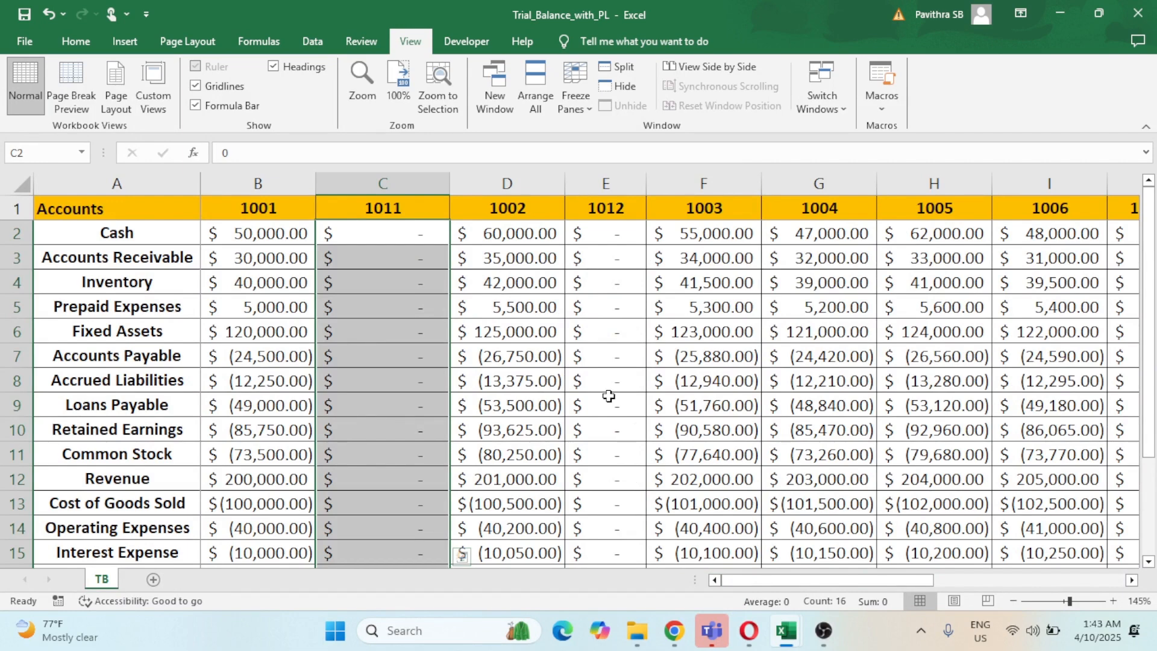
{"action": "left_click_drag", "start_coordinate": [873, 581], "coordinate": [1125, 605]}
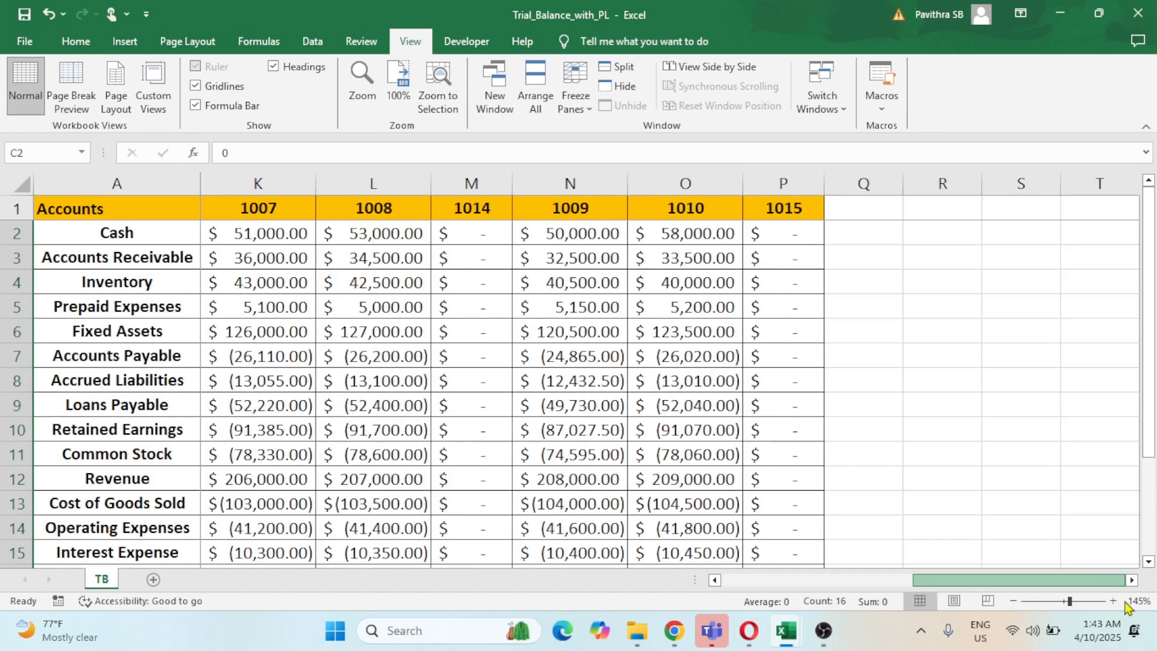
{"action": "left_click_drag", "start_coordinate": [1034, 598], "coordinate": [1060, 601]}
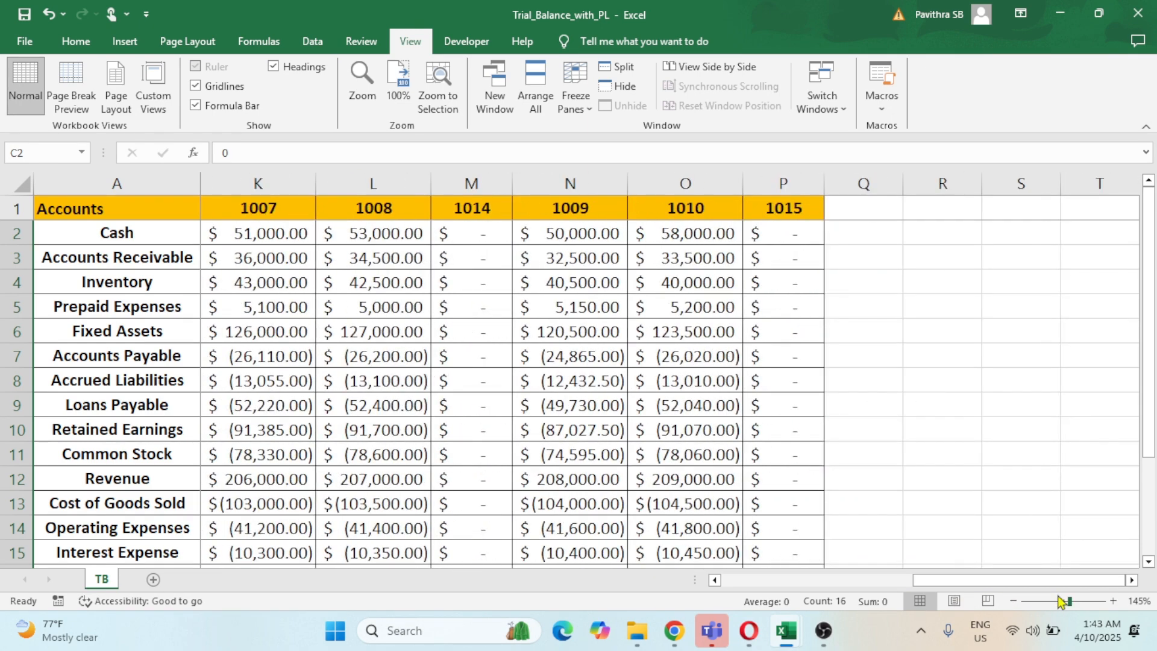
{"action": "left_click_drag", "start_coordinate": [935, 580], "coordinate": [745, 580]}
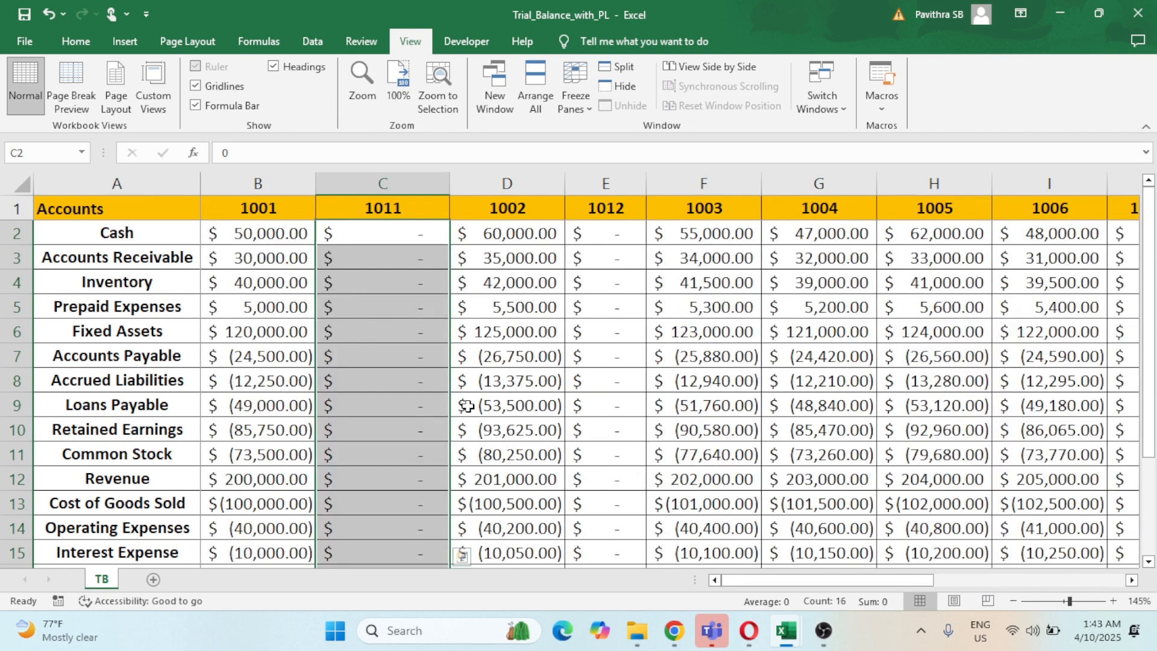
Inspect the SUM formulas in the Total row for entities 1001 and 1011
{"action": "scroll", "coordinate": [452, 406], "scroll_direction": "down", "scroll_amount": 1}
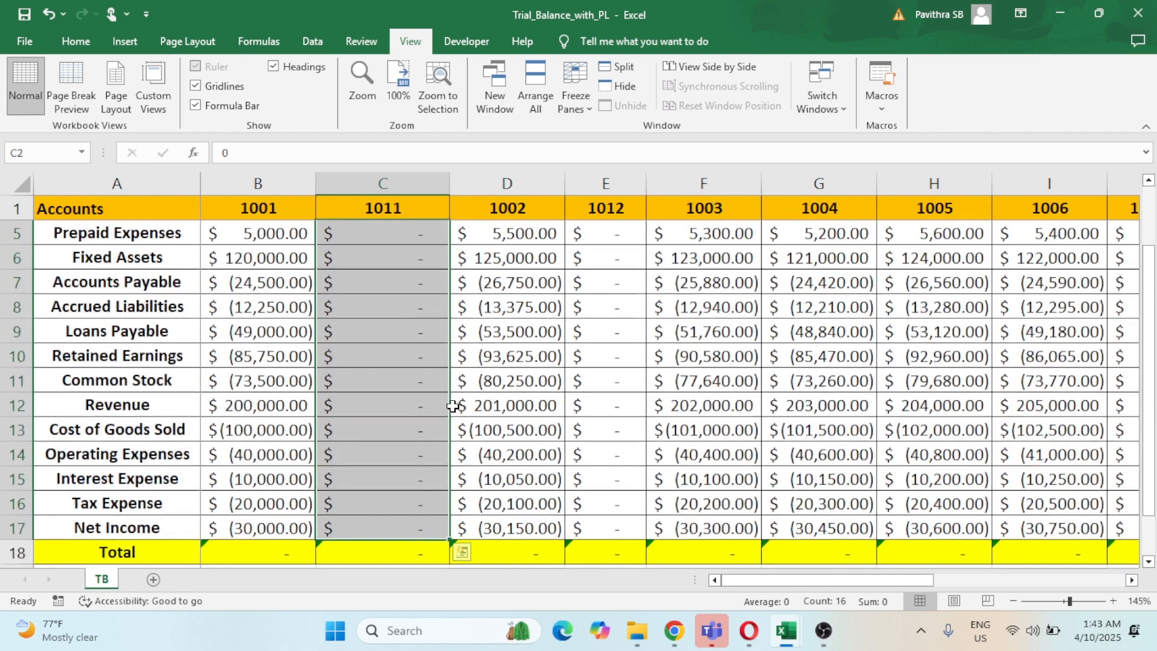
{"action": "left_click", "coordinate": [285, 550]}
{"action": "double_click", "coordinate": [286, 552]}
{"action": "key", "text": "Escape"}
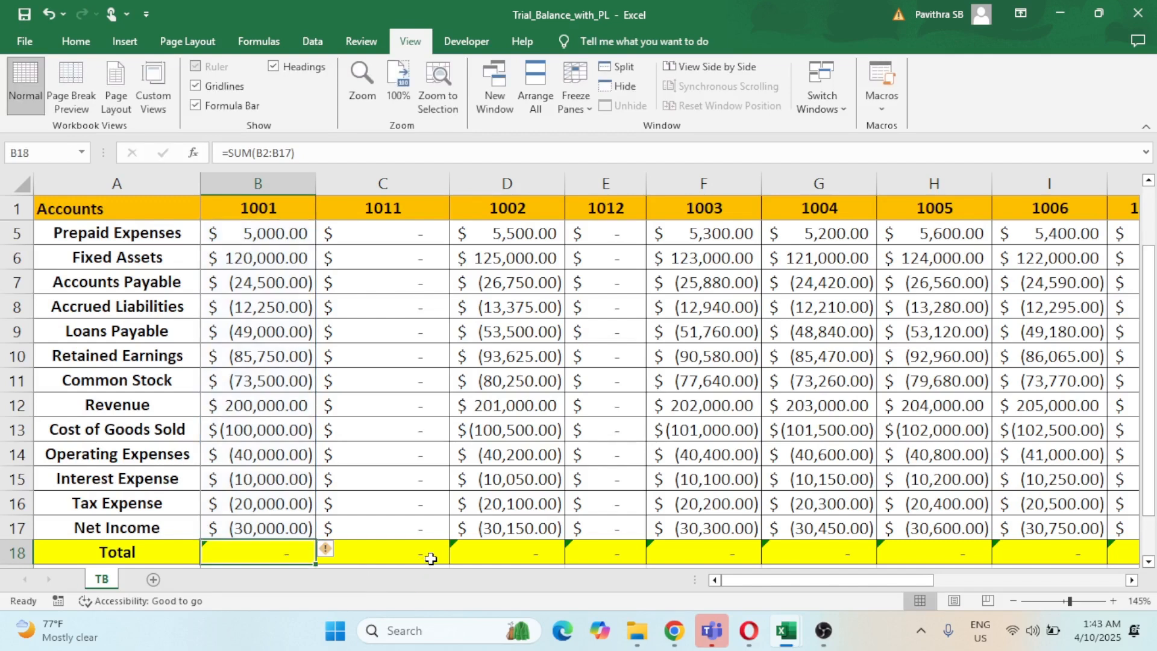
{"action": "left_click", "coordinate": [430, 559]}
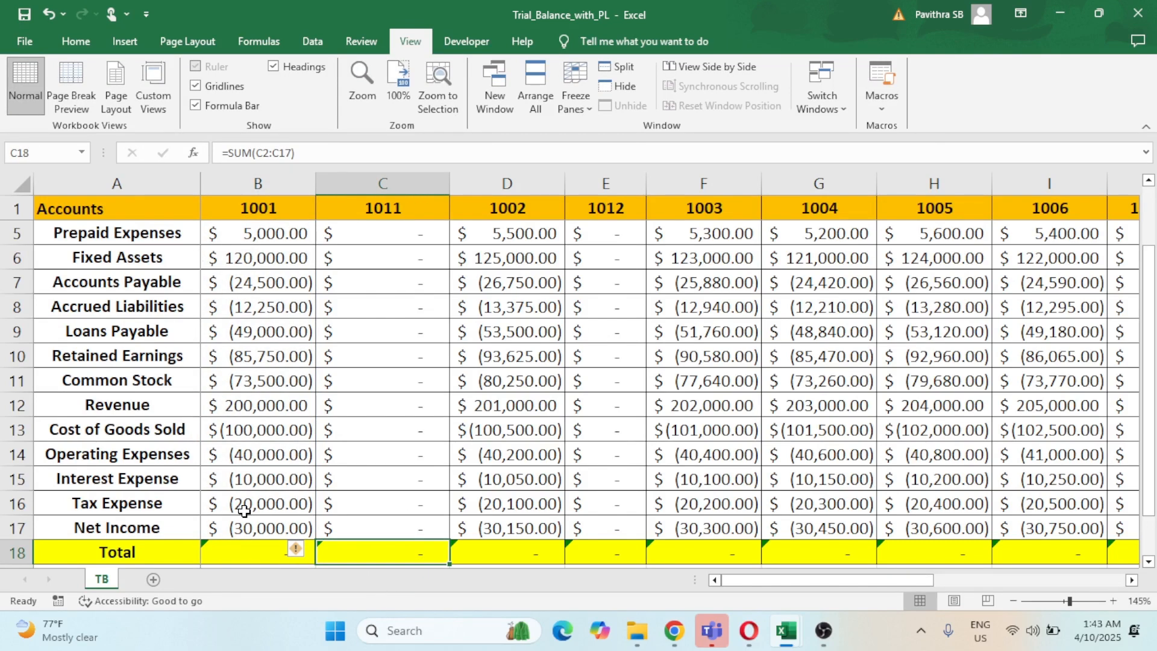
{"action": "left_click", "coordinate": [282, 552]}
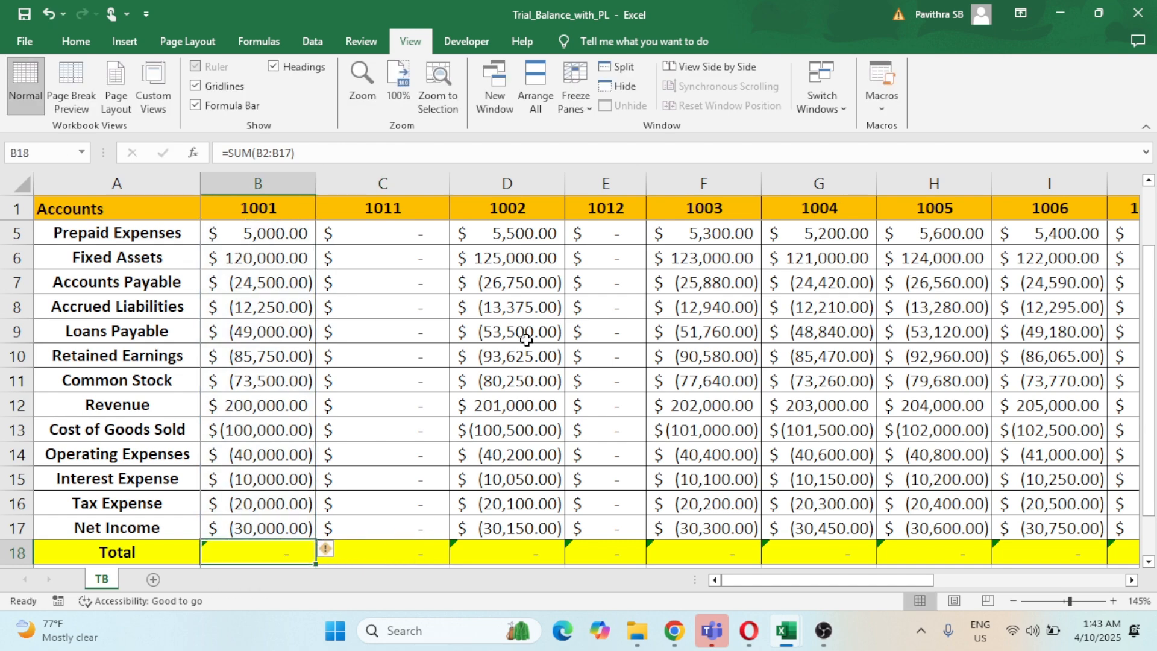
{"action": "scroll", "coordinate": [525, 339], "scroll_direction": "up", "scroll_amount": 1}
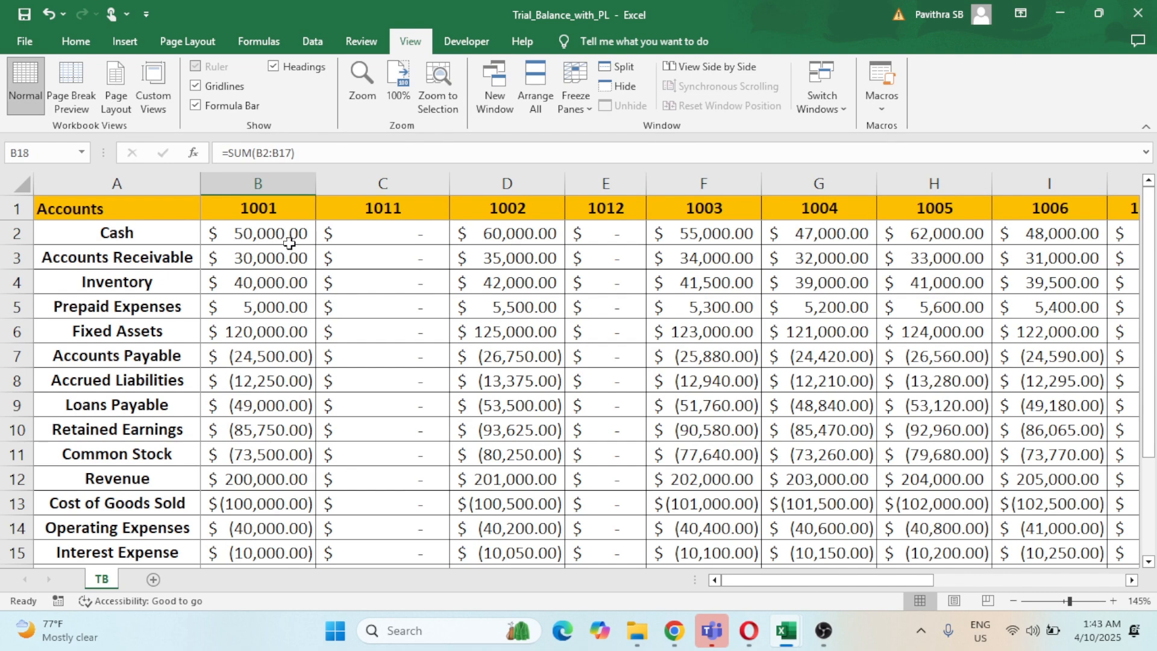
Enter the label Credit Balance in A20 and the label Entity in A19 below the Total row
{"action": "scroll", "coordinate": [290, 243], "scroll_direction": "down", "scroll_amount": 3}
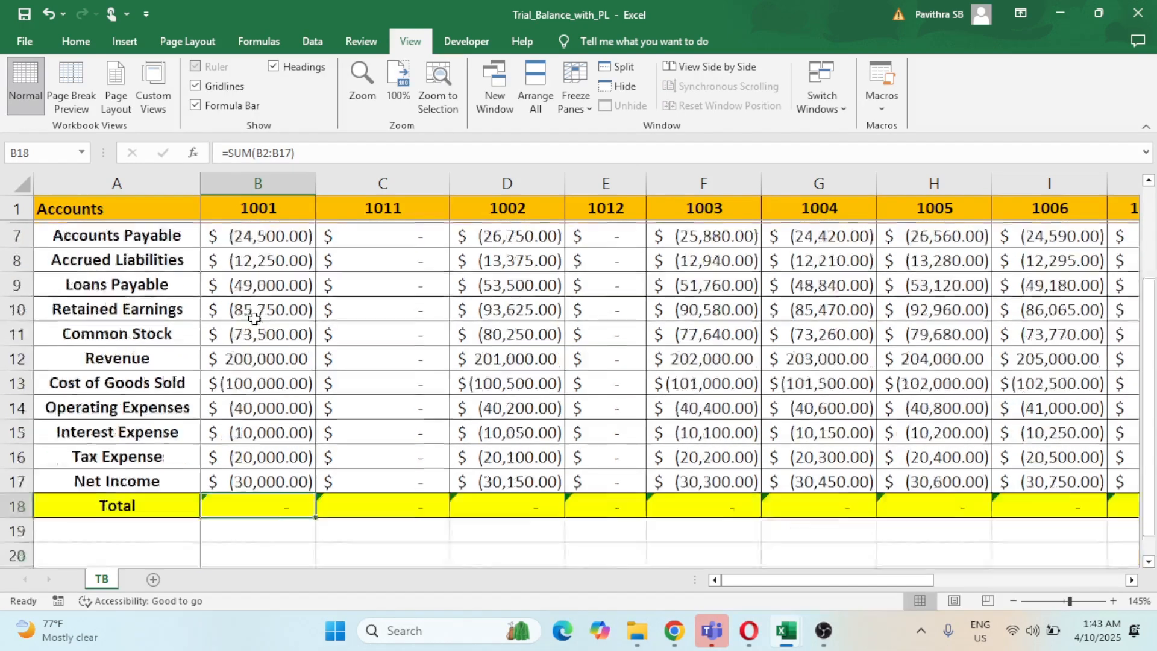
{"action": "left_click", "coordinate": [184, 453]}
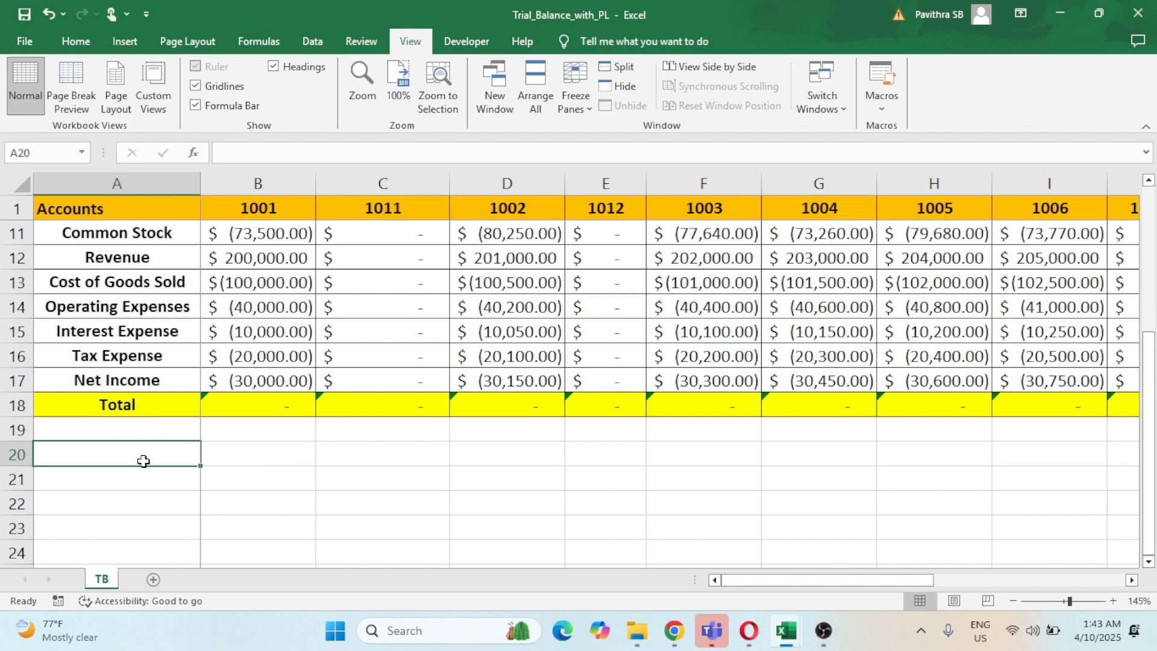
{"action": "type", "text": "Credit "}
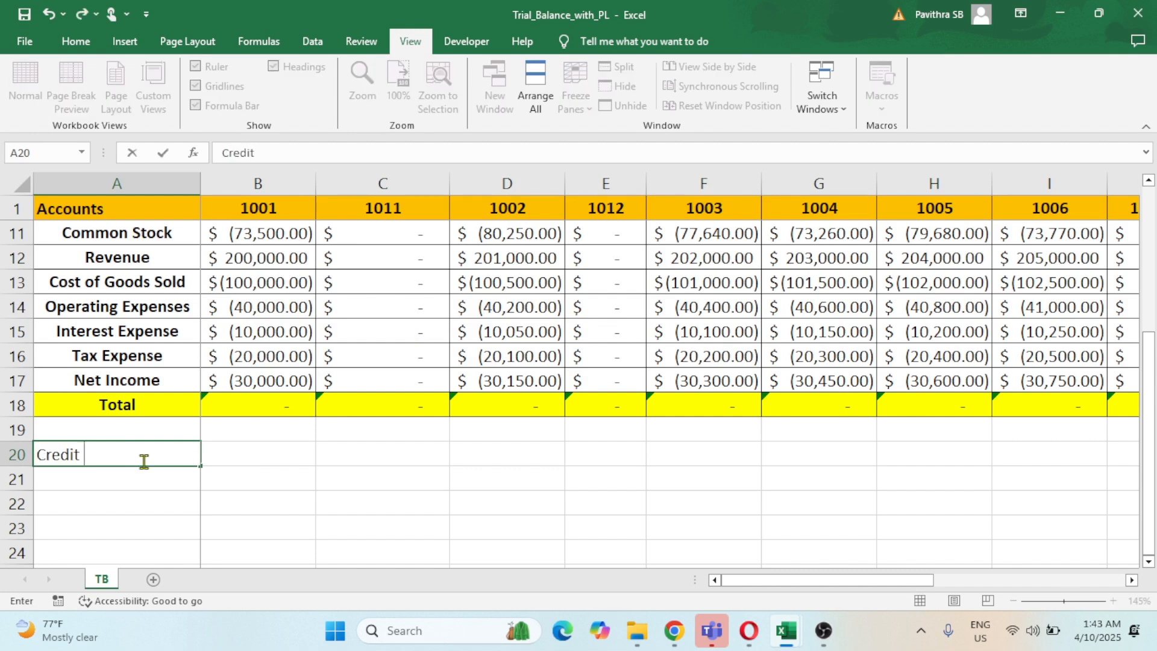
{"action": "type", "text": "BAalance"}
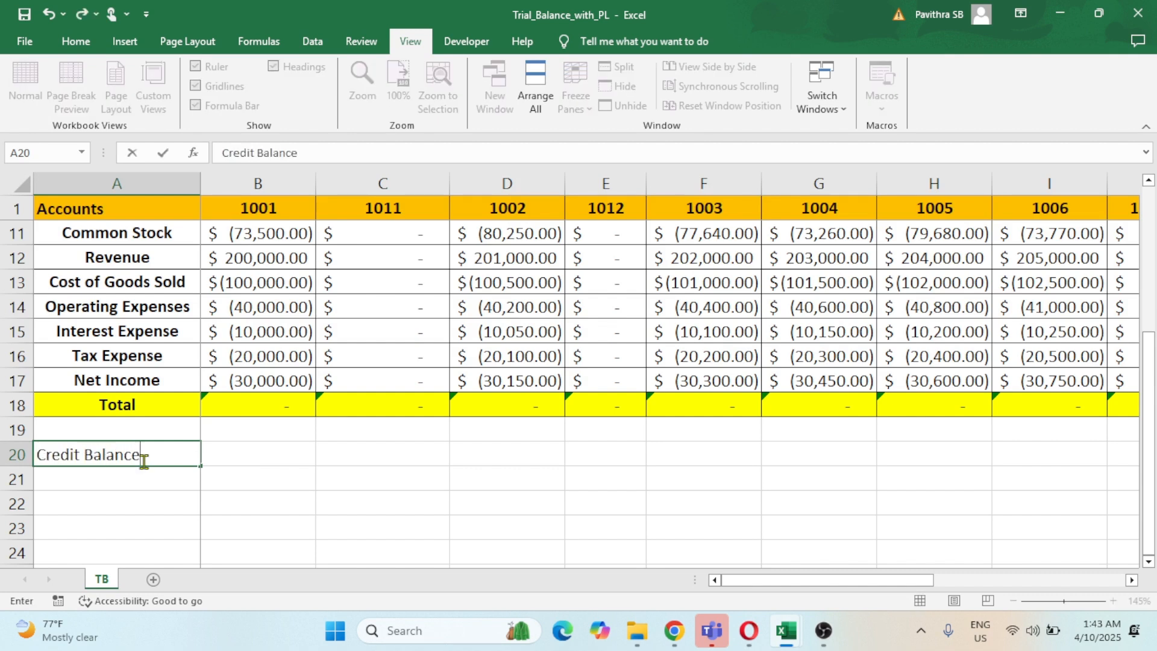
{"action": "key", "text": "Return"}
{"action": "key", "text": "Up"}
{"action": "key", "text": "Up"}
{"action": "type", "text": "Enti"}
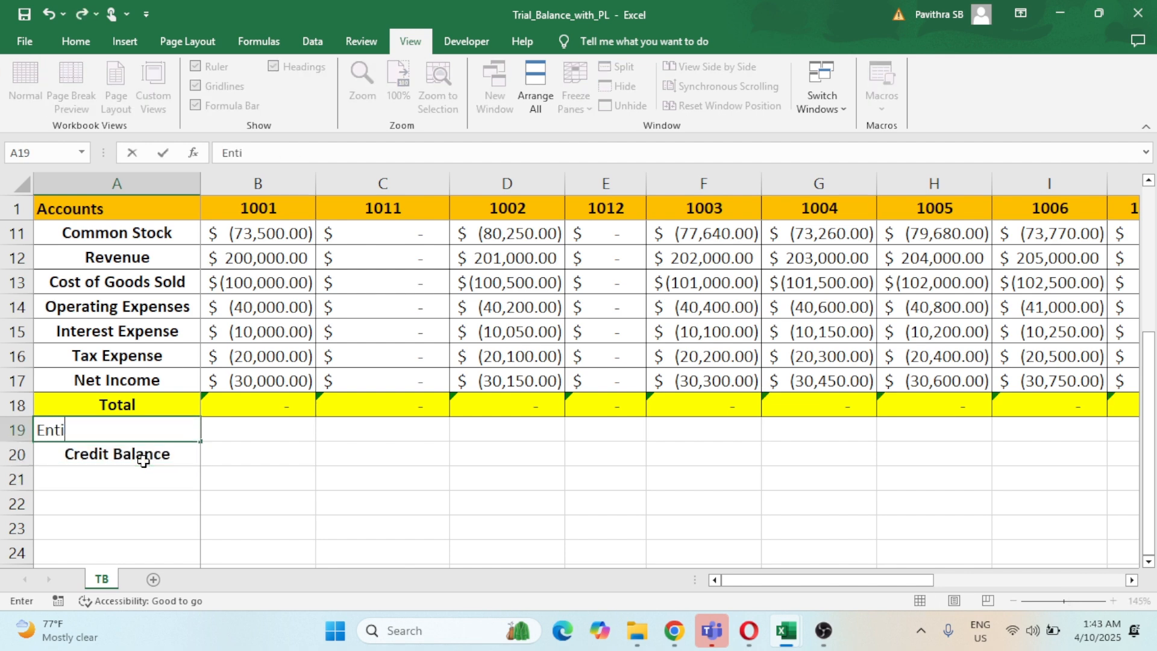
{"action": "type", "text": "ty"}
{"action": "key", "text": "Tab"}
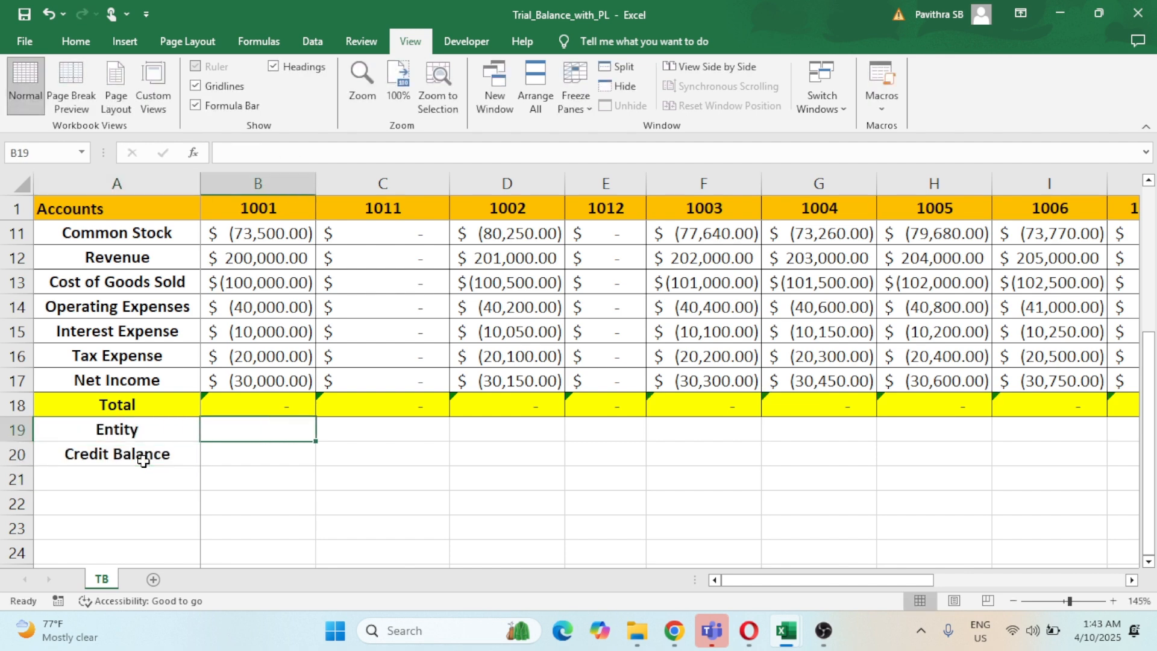
Enter the label Debit Balance in A21 below Credit Balance
{"action": "left_click", "coordinate": [143, 460]}
{"action": "key", "text": "Return"}
{"action": "type", "text": "D"}
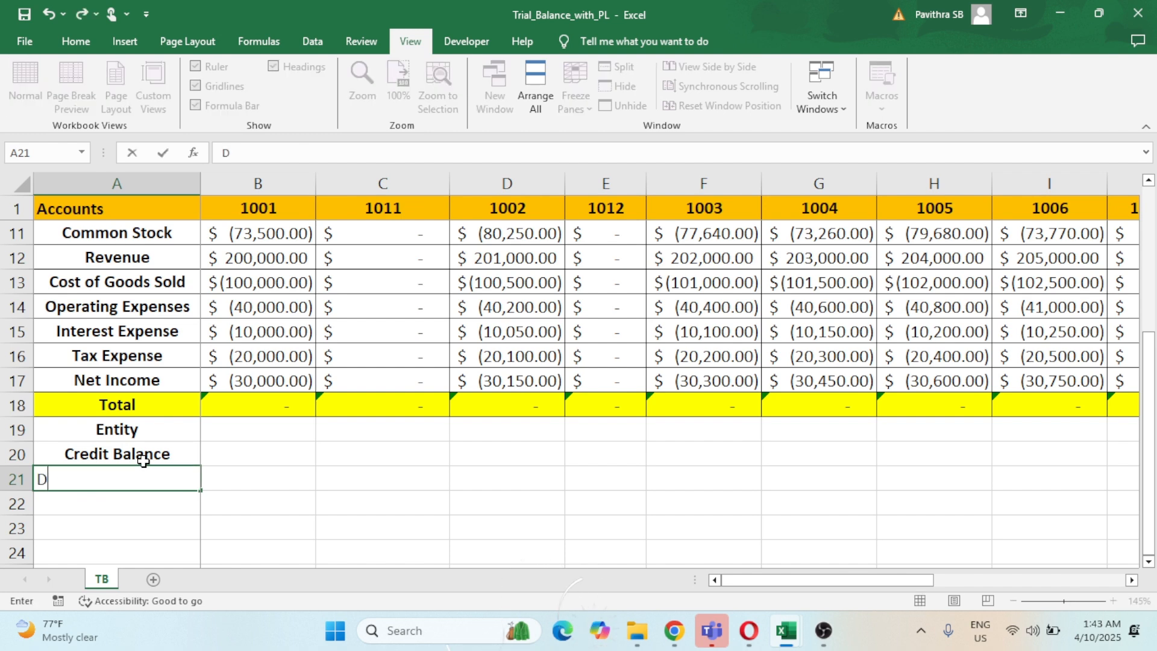
{"action": "type", "text": "ebit b"}
{"action": "key", "text": "BackSpace"}
{"action": "type", "text": "Balance"}
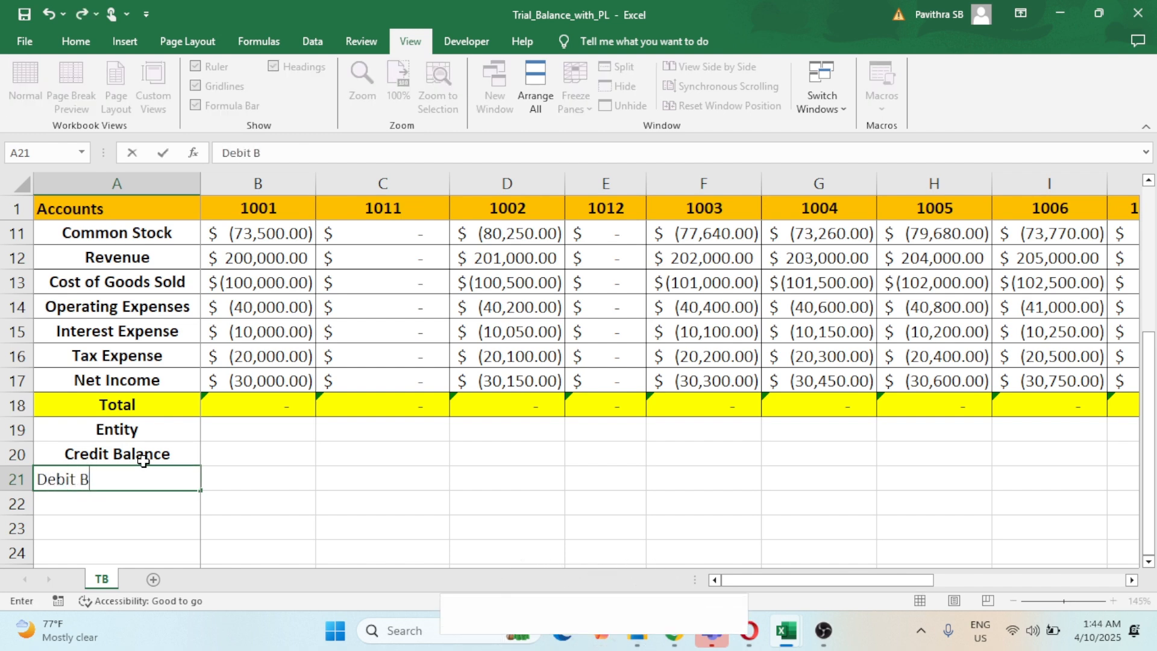
{"action": "key", "text": "Tab"}
Build a SUMIF function in B20 for entity 1001 with the range B2:B17 and the criteria <0
{"action": "key", "text": "Up"}
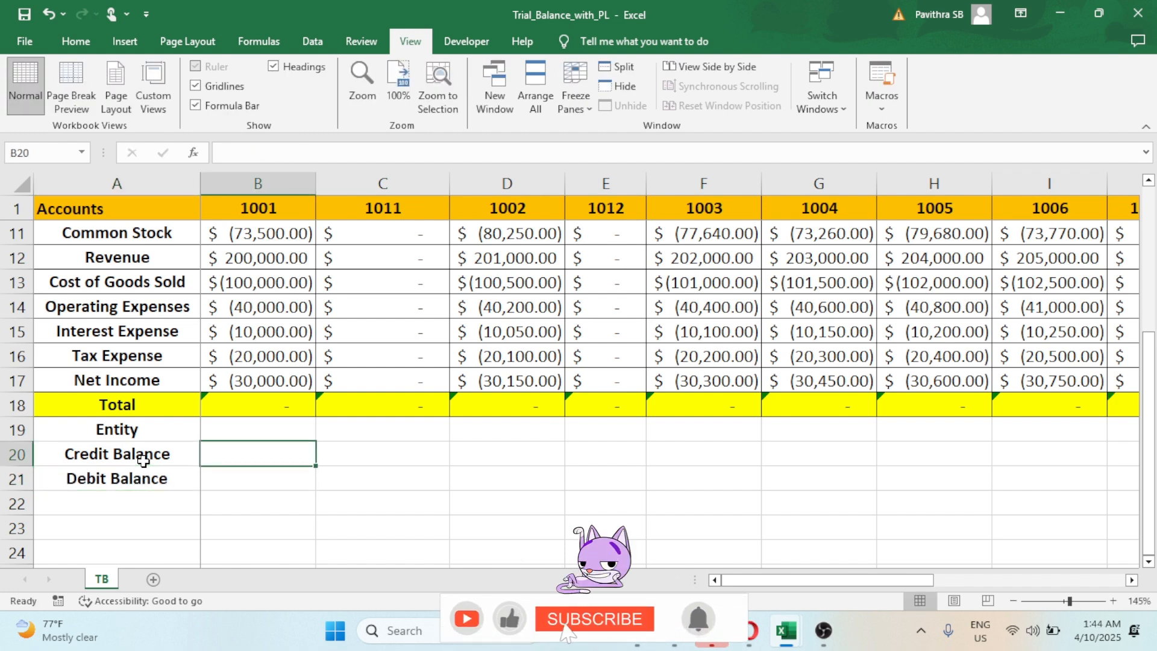
{"action": "type", "text": "=sumif"}
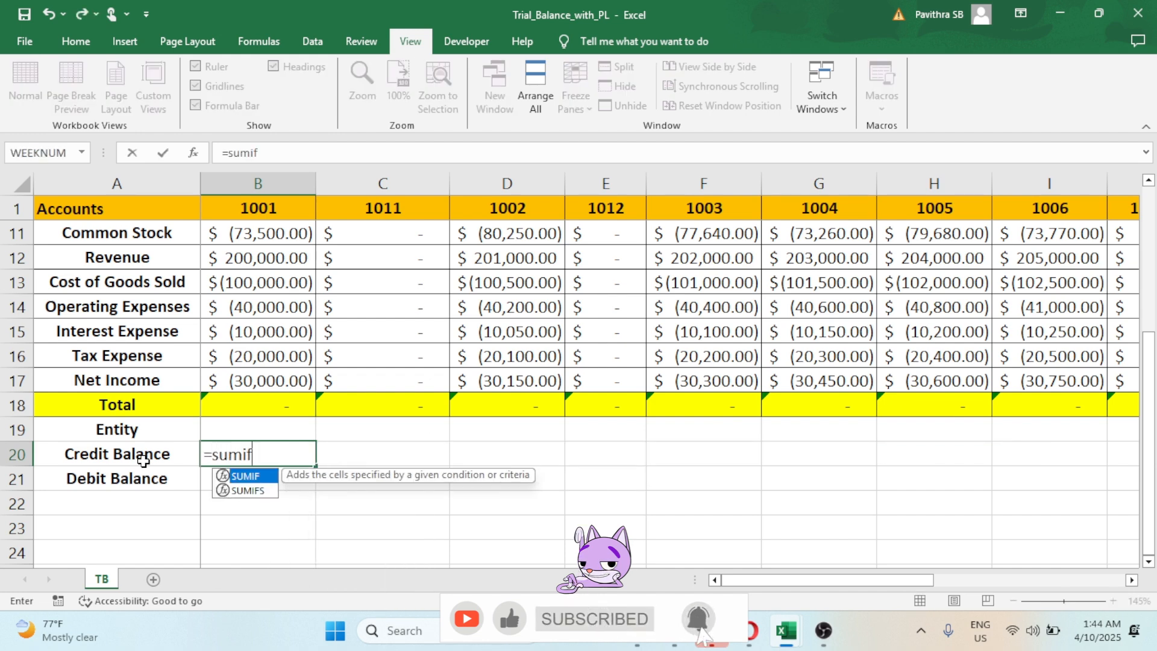
{"action": "key", "text": "Tab"}
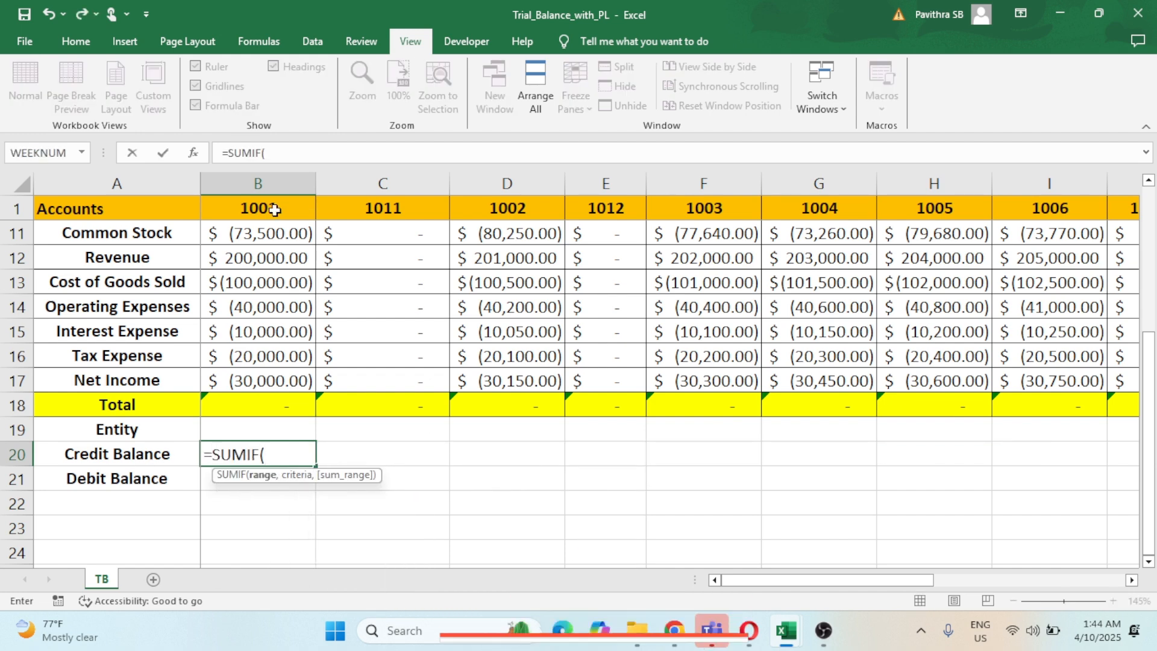
{"action": "left_click", "coordinate": [194, 154]}
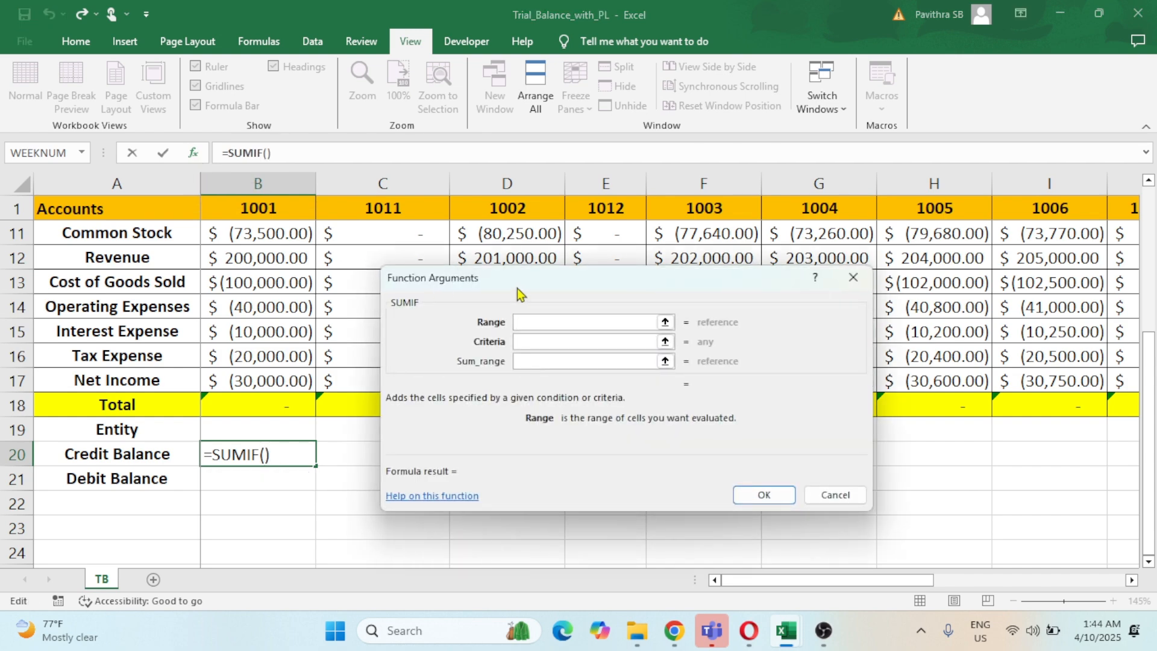
{"action": "scroll", "coordinate": [233, 375], "scroll_direction": "up", "scroll_amount": 3}
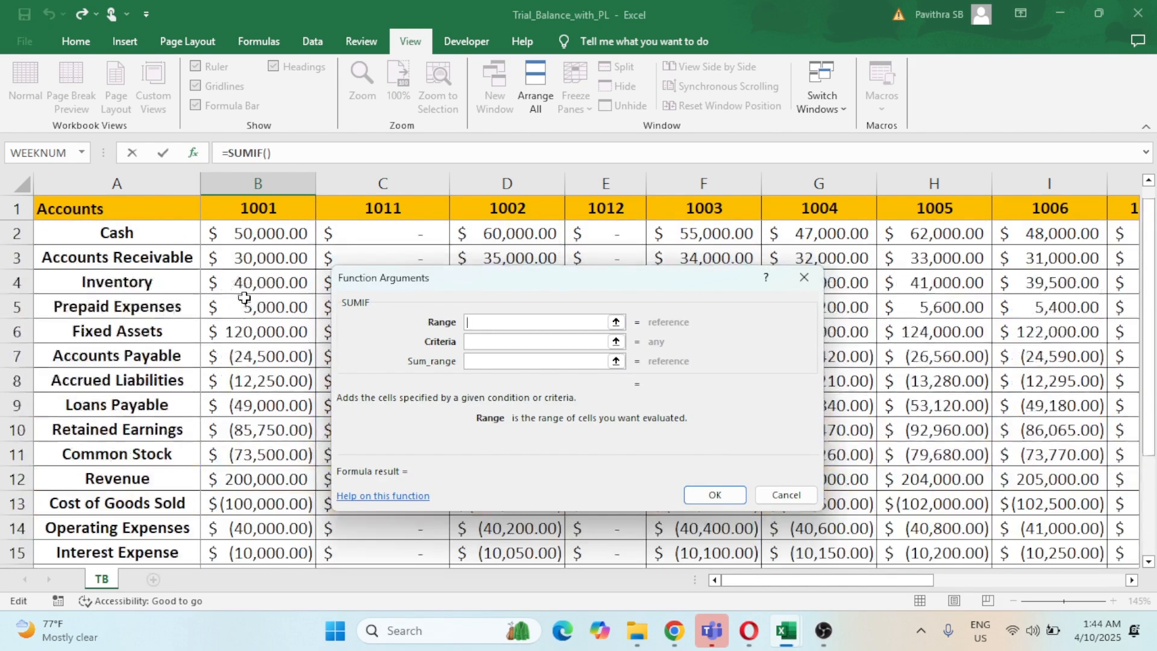
{"action": "left_click_drag", "start_coordinate": [270, 231], "coordinate": [285, 566]}
{"action": "left_click", "coordinate": [480, 342]}
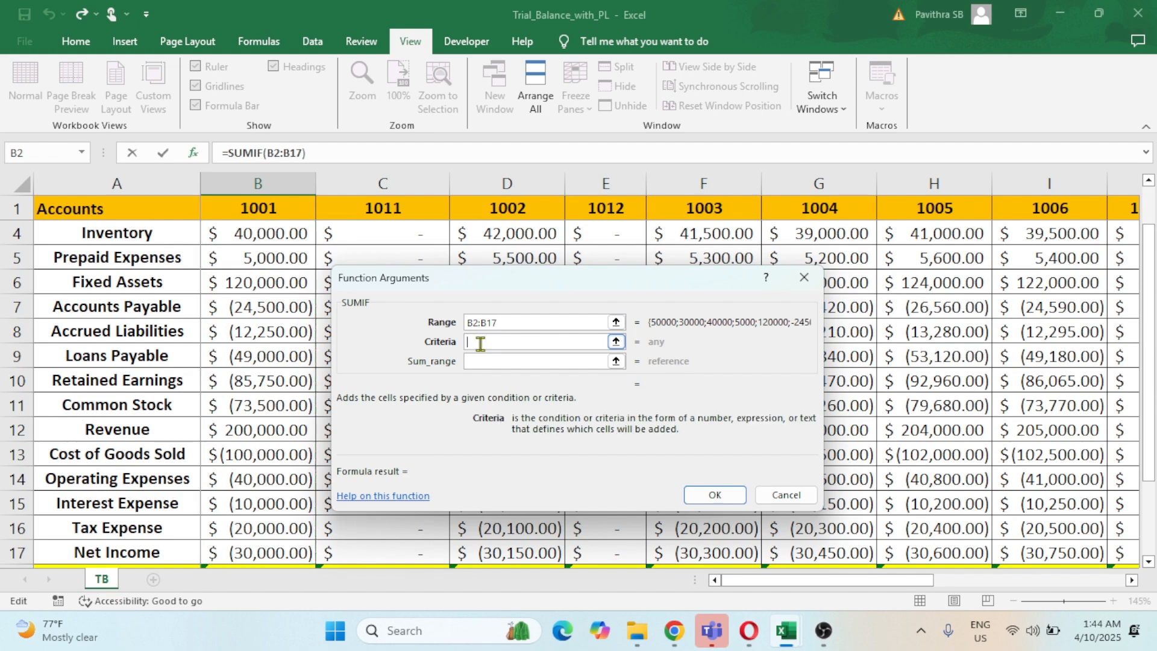
{"action": "scroll", "coordinate": [241, 431], "scroll_direction": "down", "scroll_amount": 2}
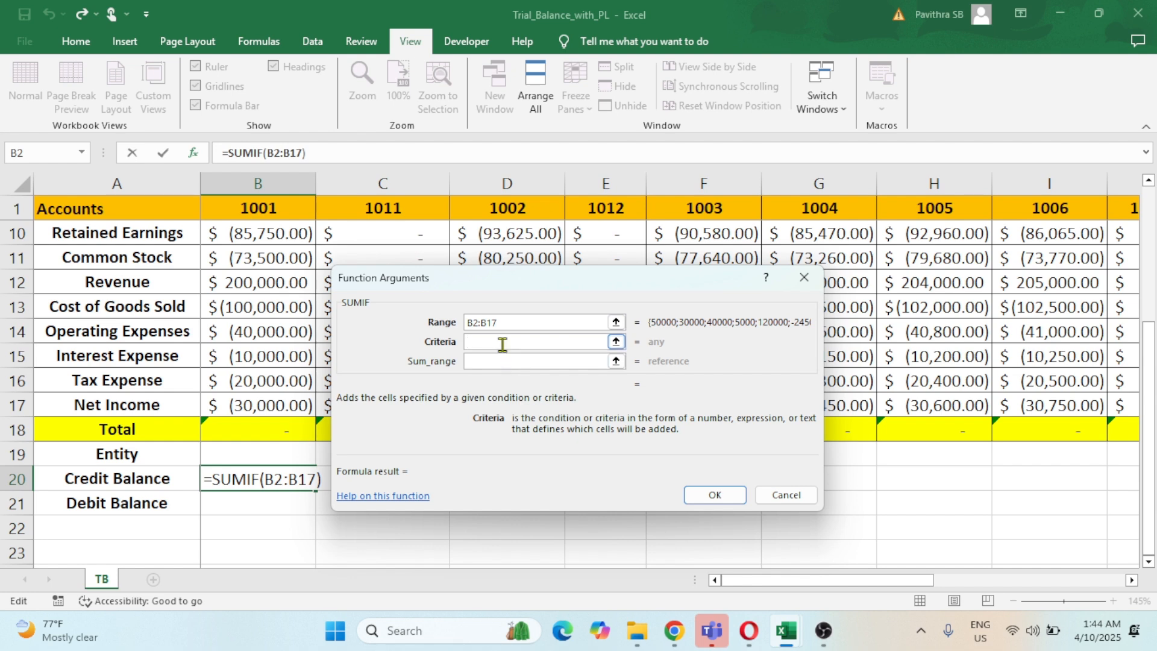
{"action": "type", "text": "<0"}
Set the sum range of the SUMIF function to B2:B17 and complete the Credit Balance formula
{"action": "left_click", "coordinate": [498, 363]}
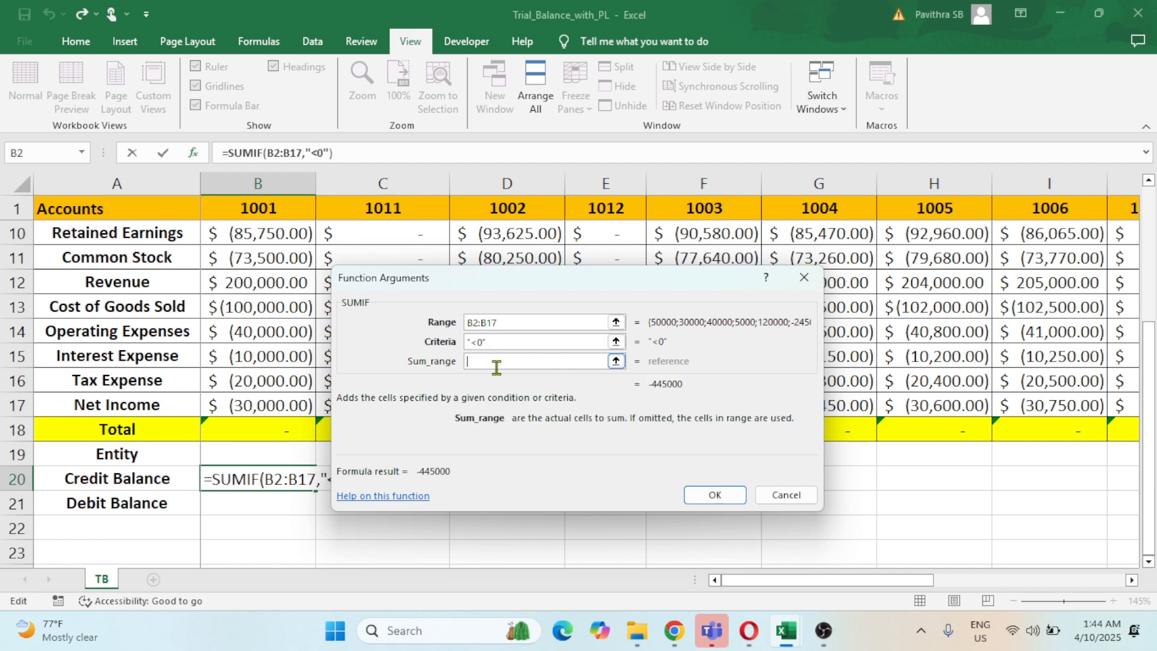
{"action": "left_click", "coordinate": [268, 406]}
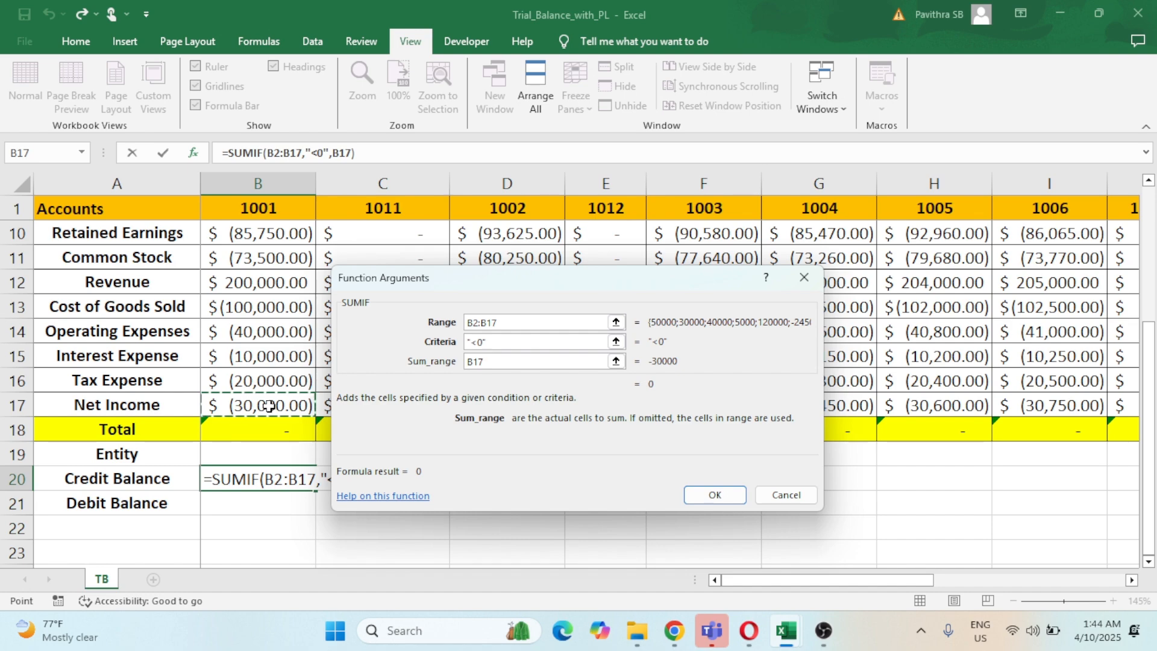
{"action": "key", "text": "ctrl+Up"}
{"action": "key", "text": "Down"}
{"action": "key", "text": "ctrl+shift+Down"}
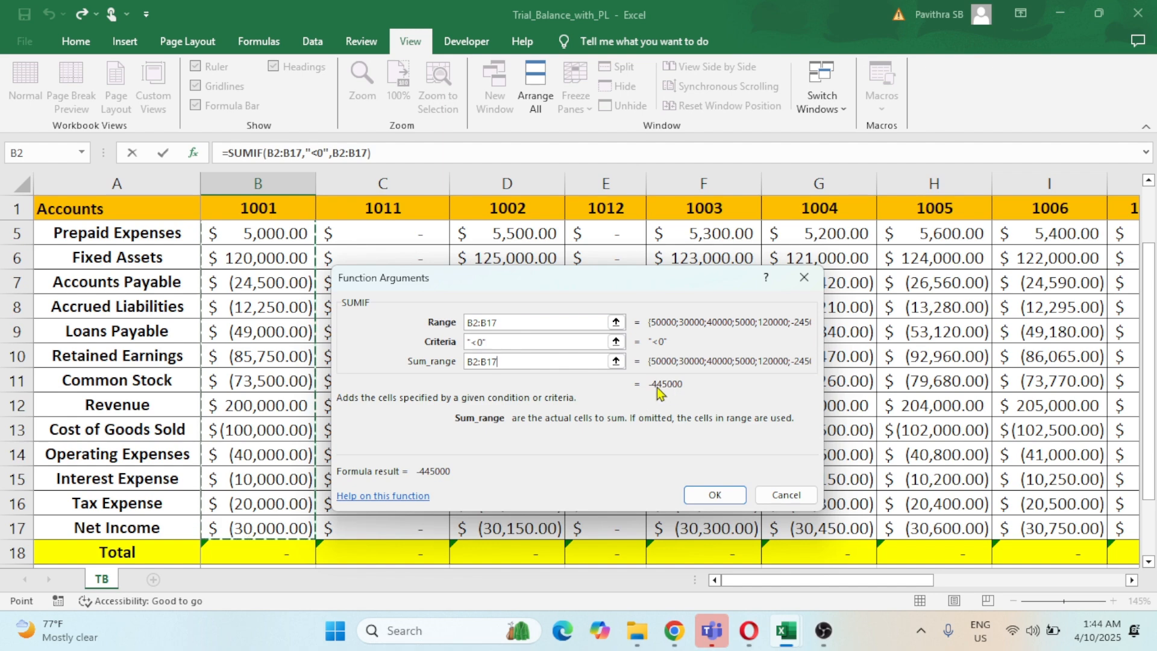
{"action": "left_click", "coordinate": [715, 494]}
{"action": "scroll", "coordinate": [540, 491], "scroll_direction": "down", "scroll_amount": 2}
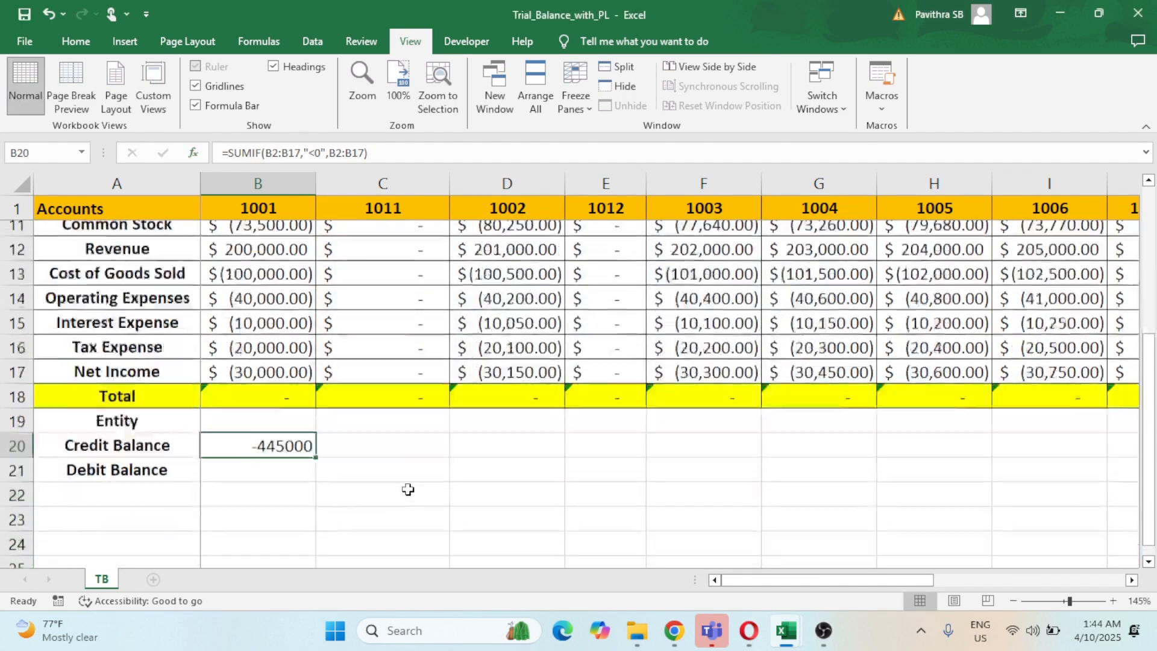
Build a SUMIF function in B21 for entity 1001 with the range B2:B17 and the criteria >0
{"action": "left_click", "coordinate": [277, 431]}
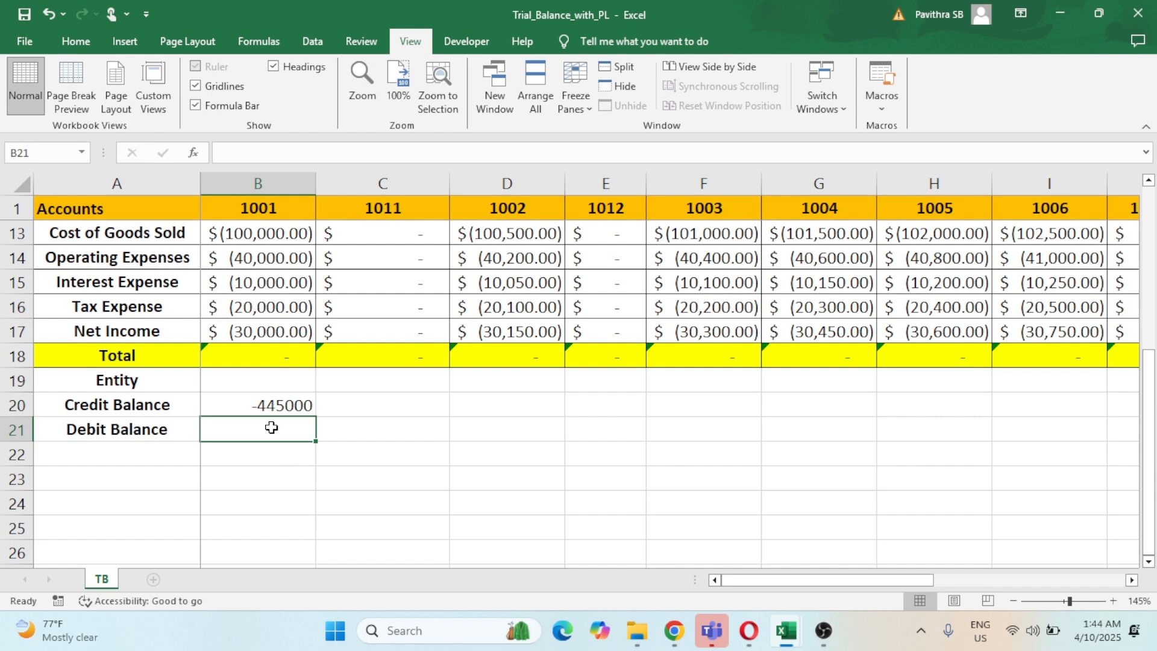
{"action": "type", "text": "=s"}
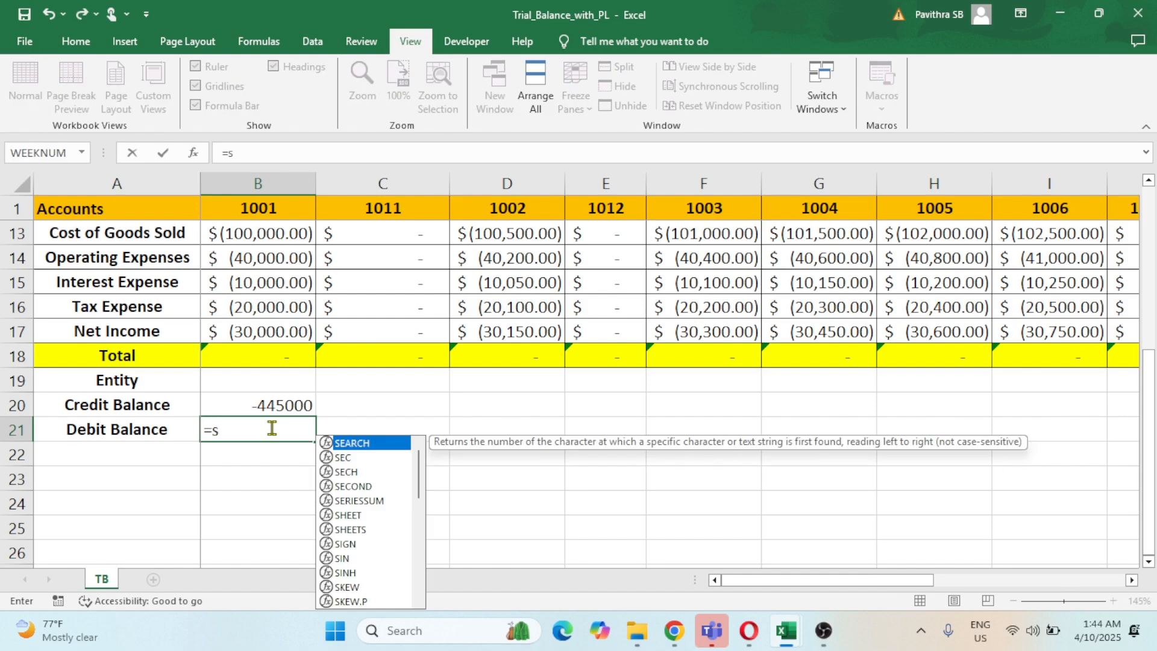
{"action": "type", "text": "umif"}
{"action": "key", "text": "Tab"}
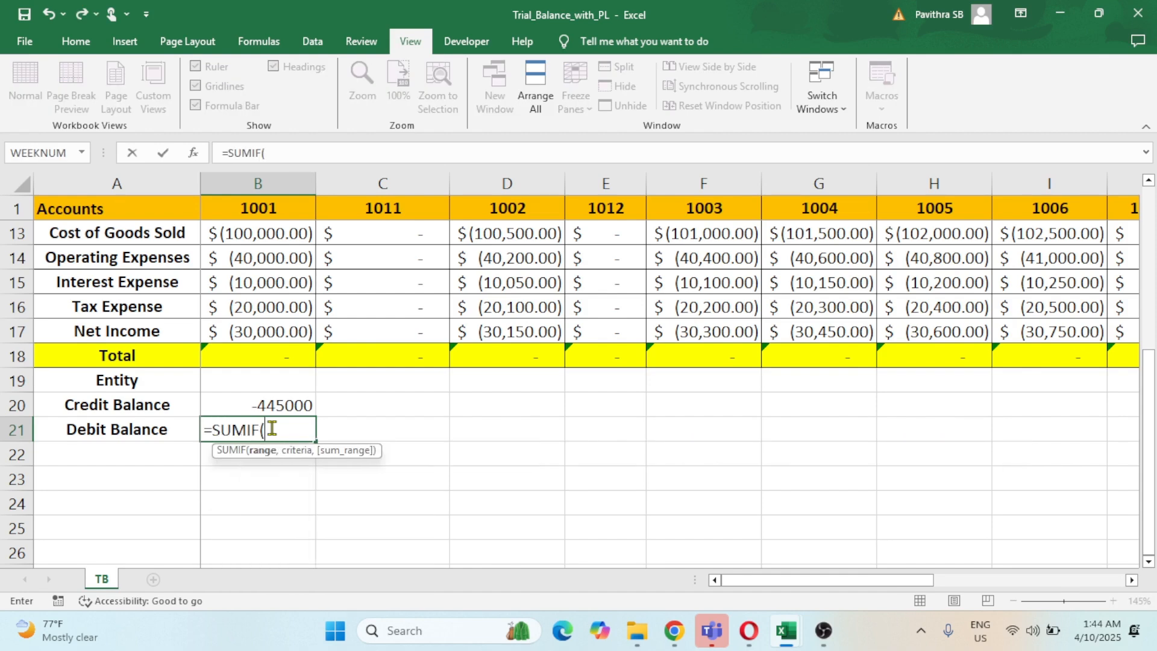
{"action": "left_click", "coordinate": [192, 154]}
{"action": "scroll", "coordinate": [235, 297], "scroll_direction": "up", "scroll_amount": 2}
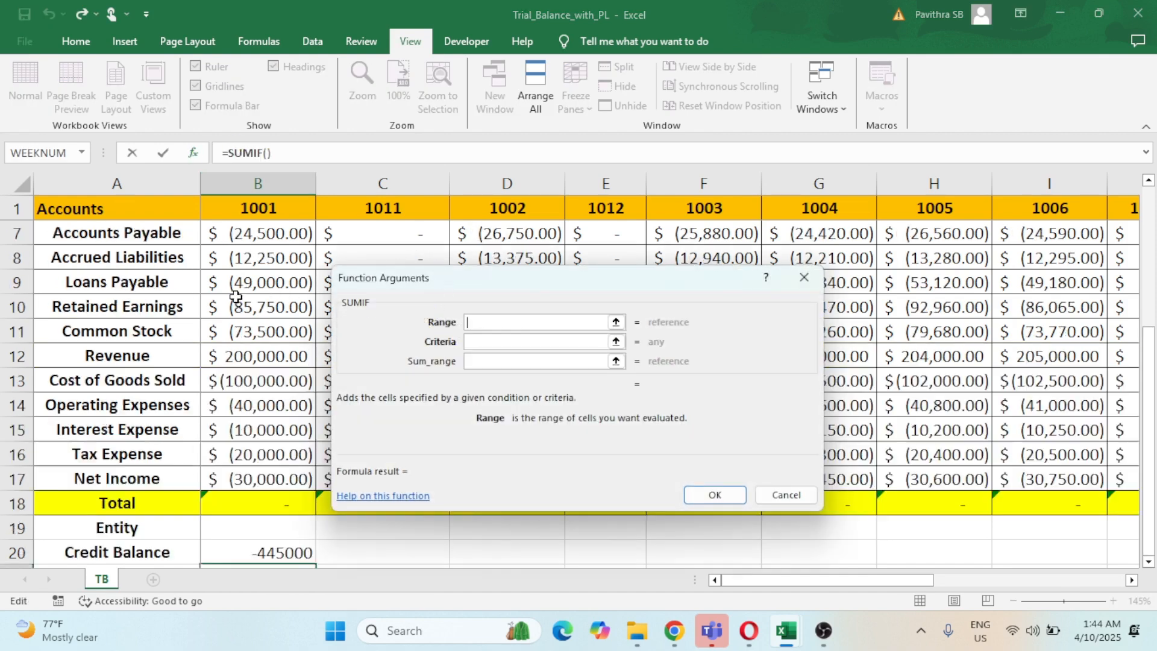
{"action": "scroll", "coordinate": [235, 297], "scroll_direction": "up", "scroll_amount": 2}
{"action": "left_click_drag", "start_coordinate": [255, 233], "coordinate": [281, 513]}
{"action": "left_click", "coordinate": [477, 342]}
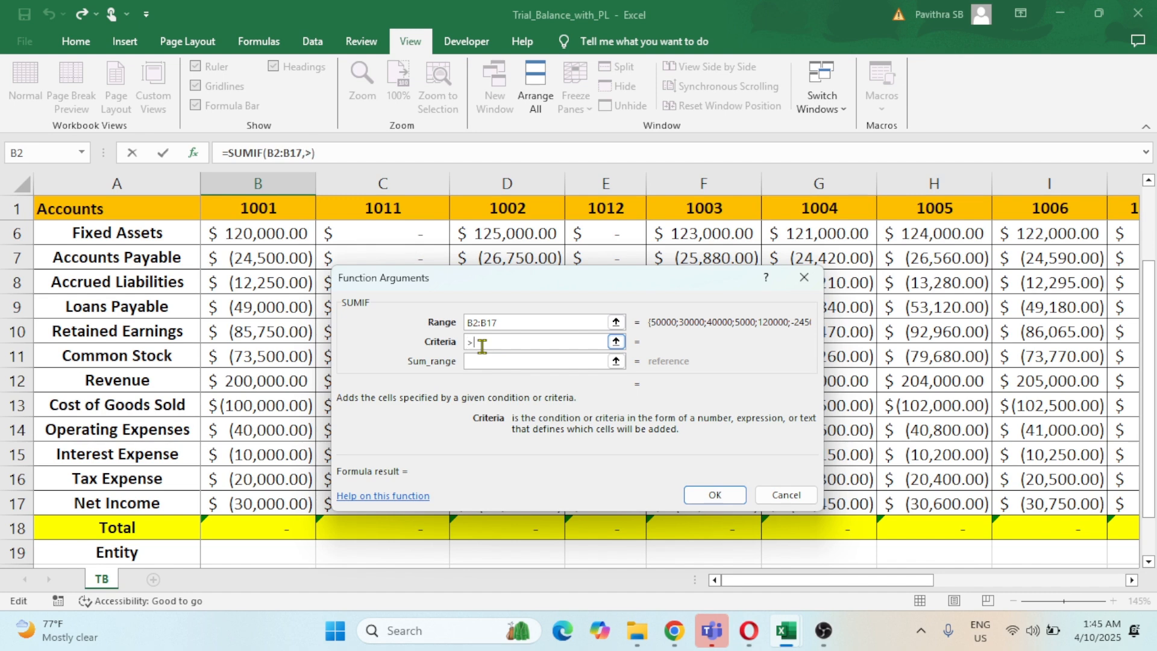
{"action": "key", "text": "Tab"}
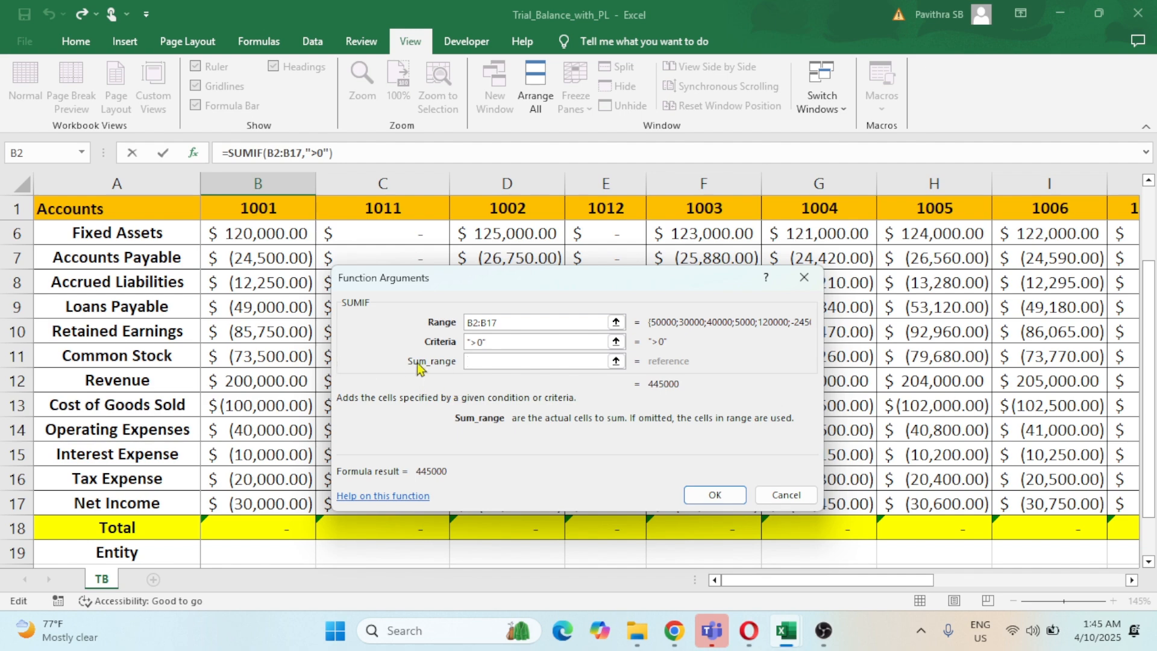
Set the sum range of the SUMIF function to B2:B17 and complete the Debit Balance formula
{"action": "left_click", "coordinate": [273, 330]}
{"action": "scroll", "coordinate": [274, 313], "scroll_direction": "up", "scroll_amount": 2}
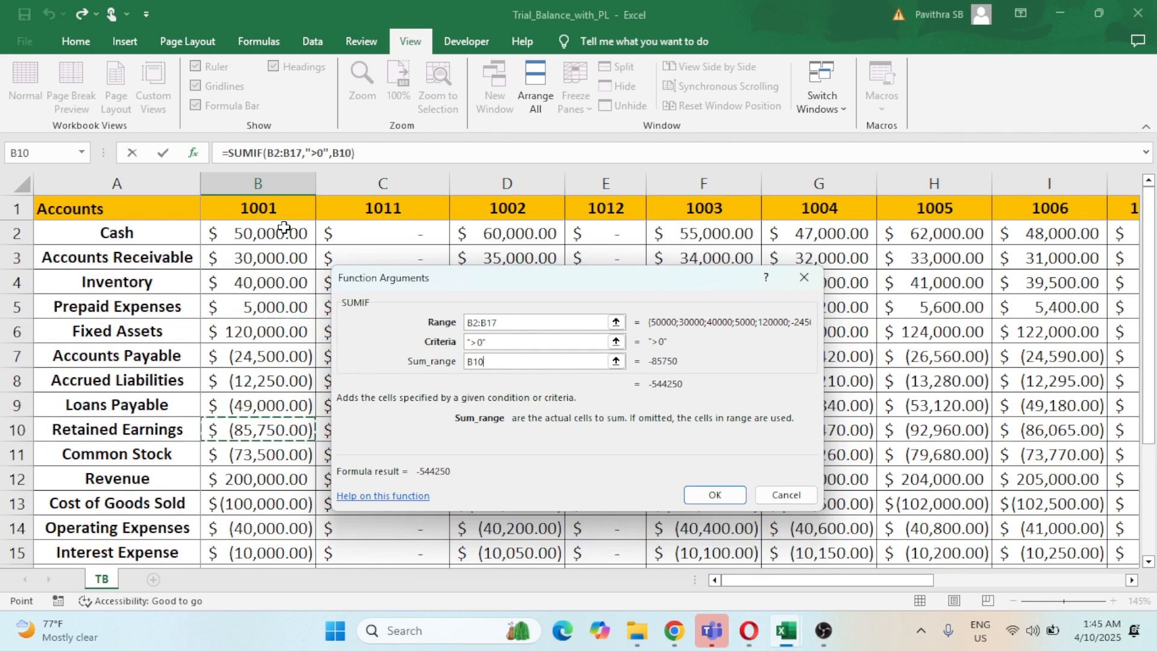
{"action": "left_click_drag", "start_coordinate": [282, 232], "coordinate": [298, 558]}
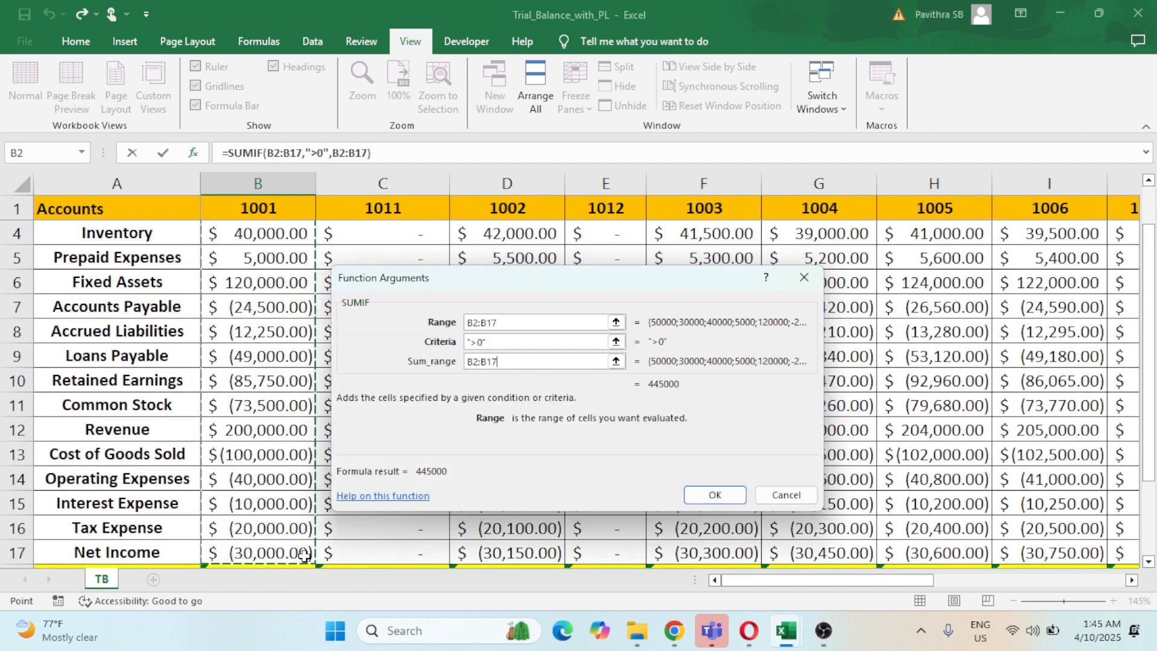
{"action": "left_click", "coordinate": [713, 499]}
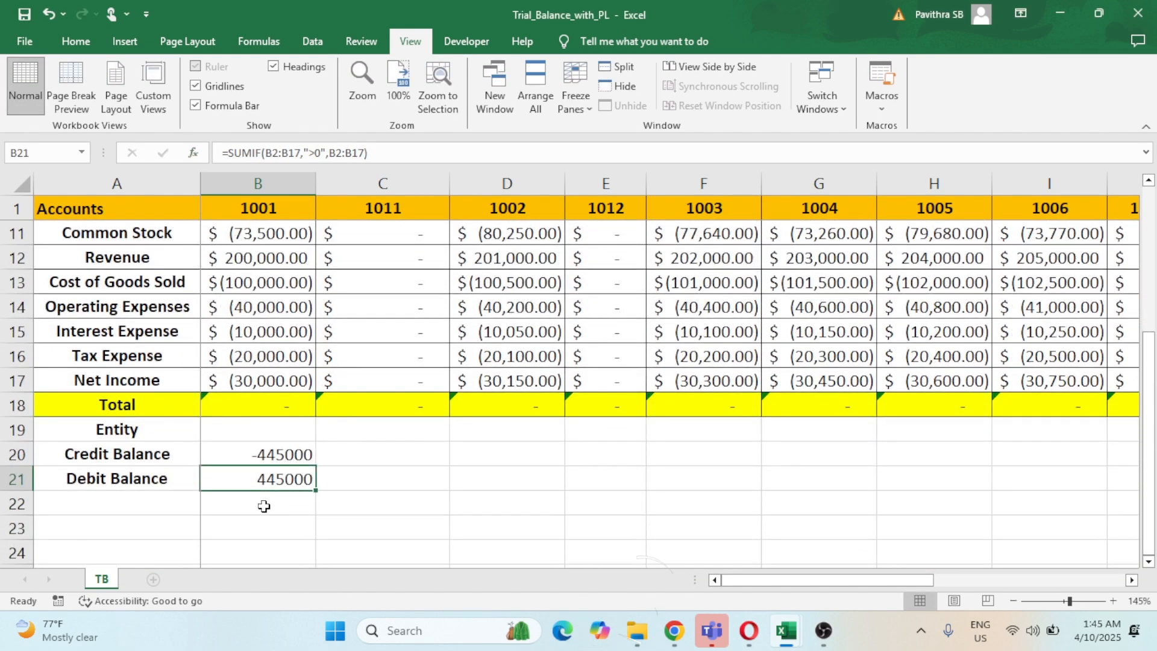
Enter the label Difference in A22 below Debit Balance
{"action": "left_click", "coordinate": [113, 502]}
{"action": "type", "text": "To"}
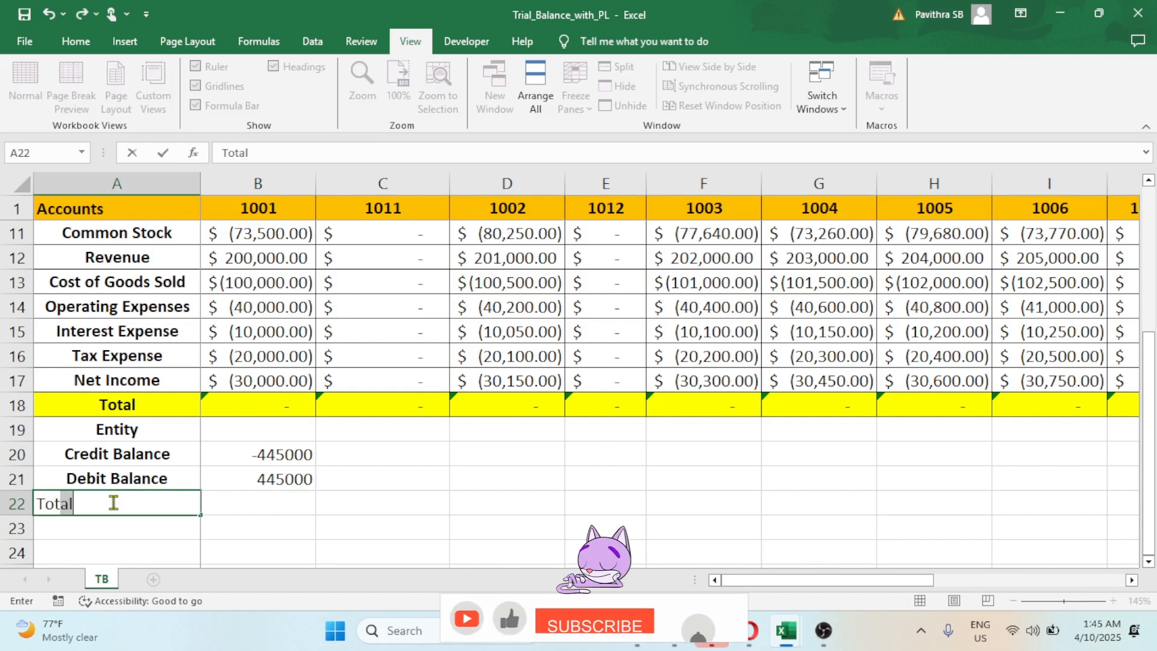
{"action": "key", "text": "BackSpace"}
{"action": "key", "text": "BackSpace"}
{"action": "type", "text": "Dif"}
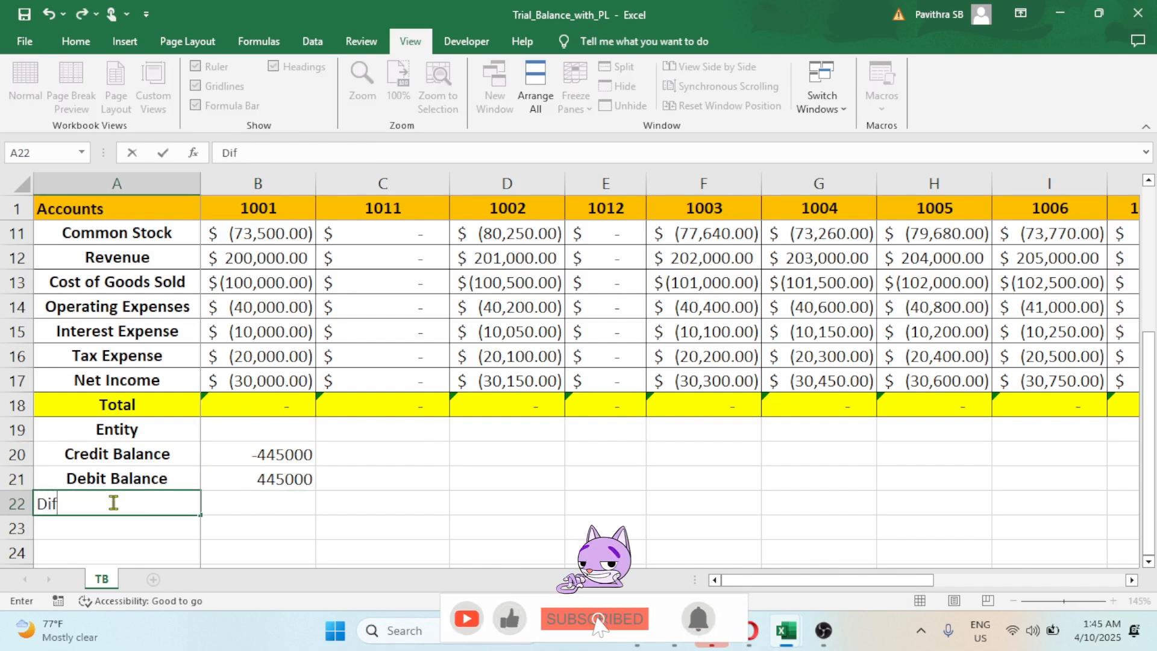
{"action": "type", "text": "ference"}
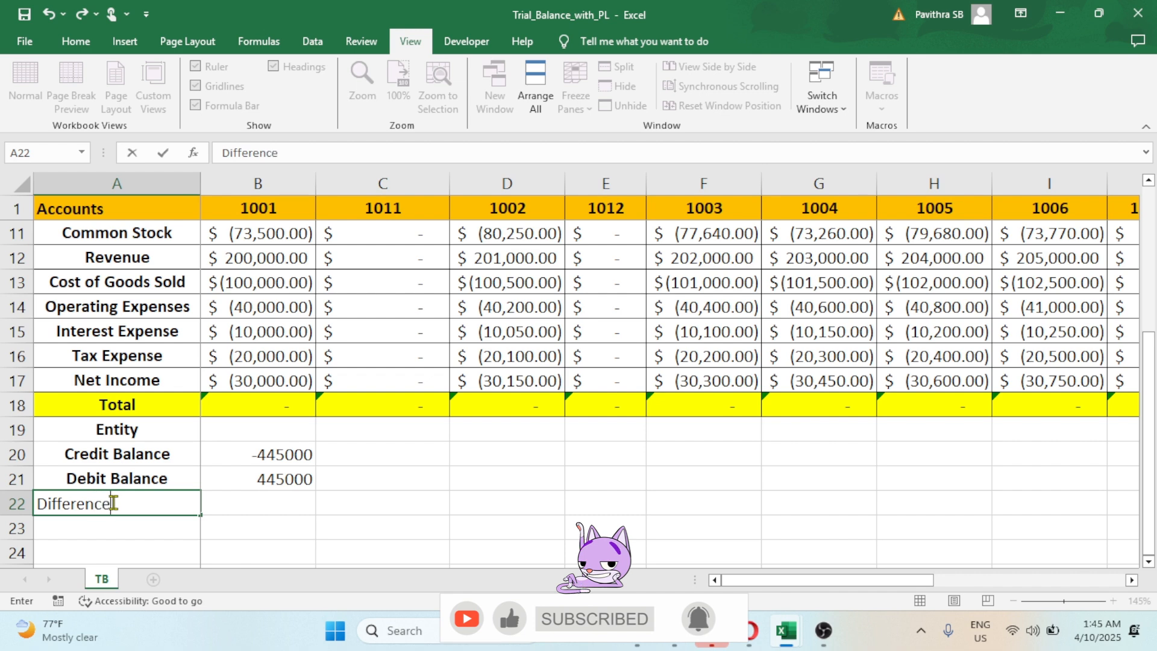
{"action": "key", "text": "Tab"}
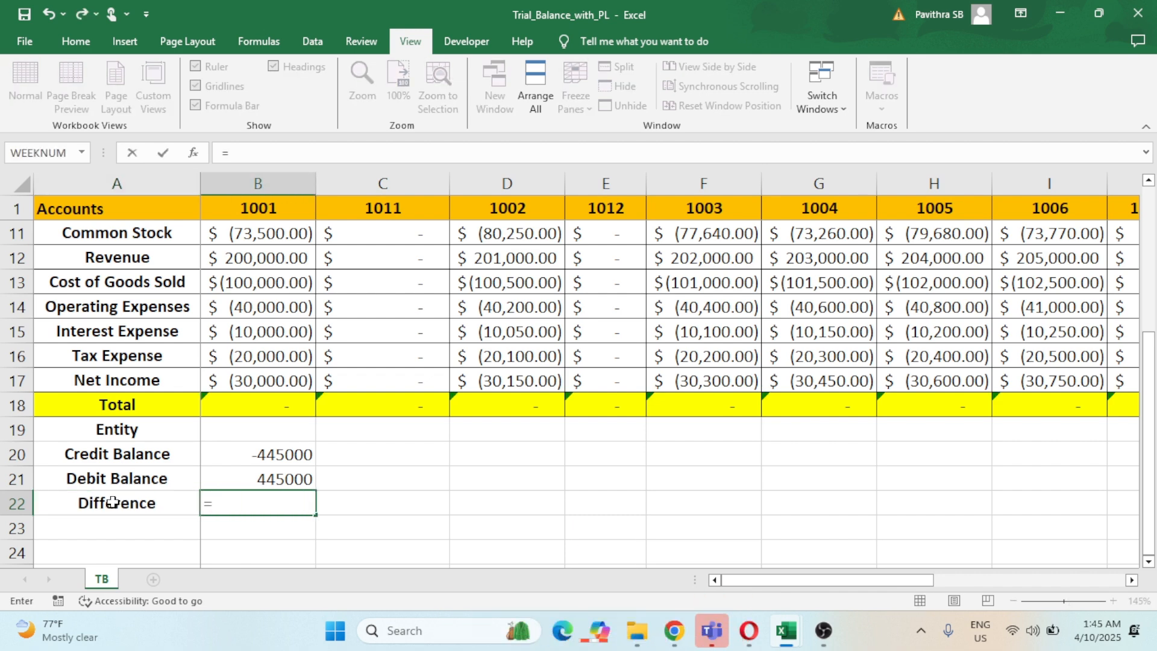
Enter a formula in B22 that adds the Credit Balance in B20 and the Debit Balance in B21
{"action": "key", "text": "Up"}
{"action": "key", "text": "Up"}
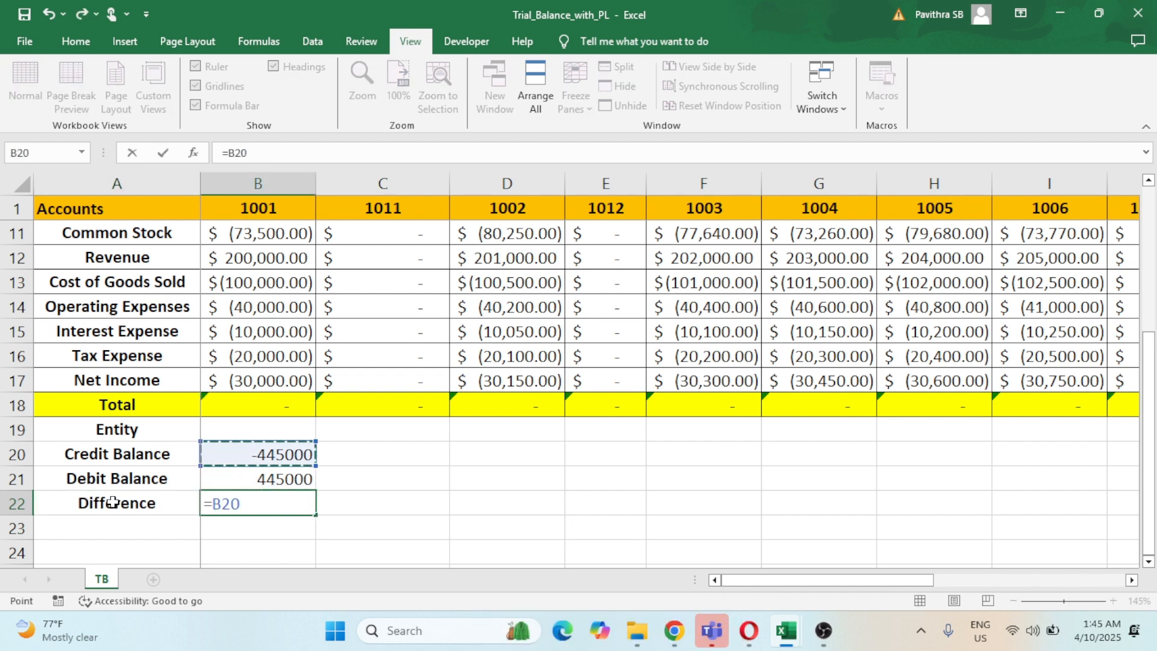
{"action": "type", "text": "+"}
{"action": "key", "text": "Up"}
{"action": "key", "text": "Return"}
Link the Entity cell B19 to the entity code in header cell B1 with the formula =B1
{"action": "left_click", "coordinate": [113, 501]}
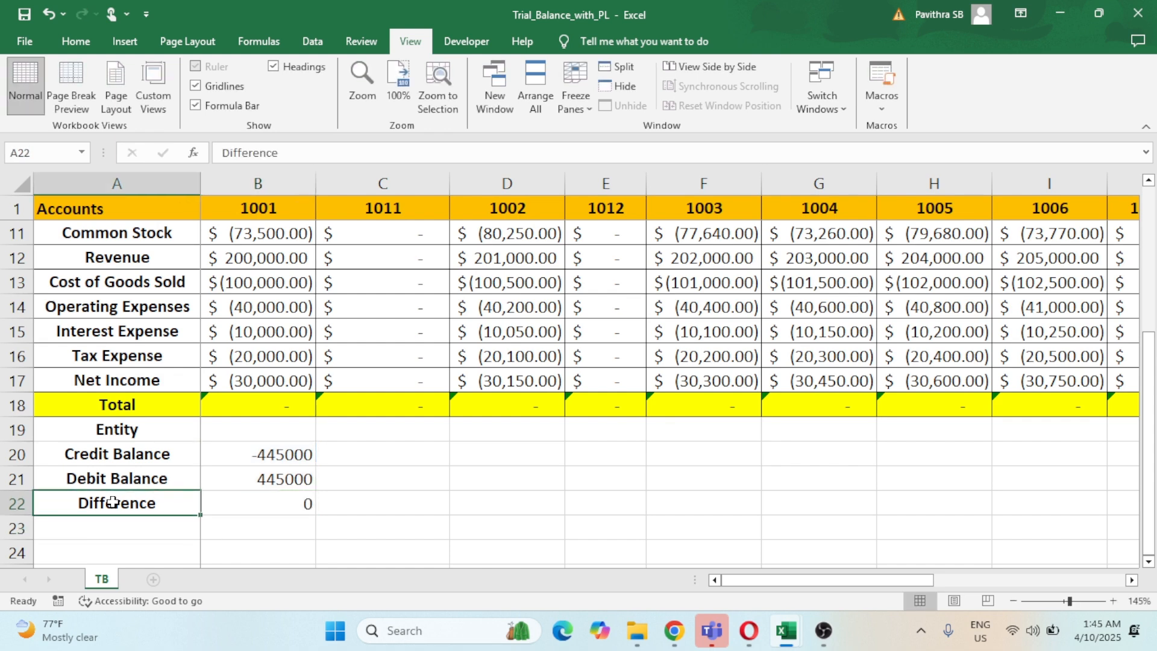
{"action": "key", "text": "Up"}
{"action": "key", "text": "Up"}
{"action": "key", "text": "Up"}
{"action": "key", "text": "Right"}
{"action": "type", "text": "="}
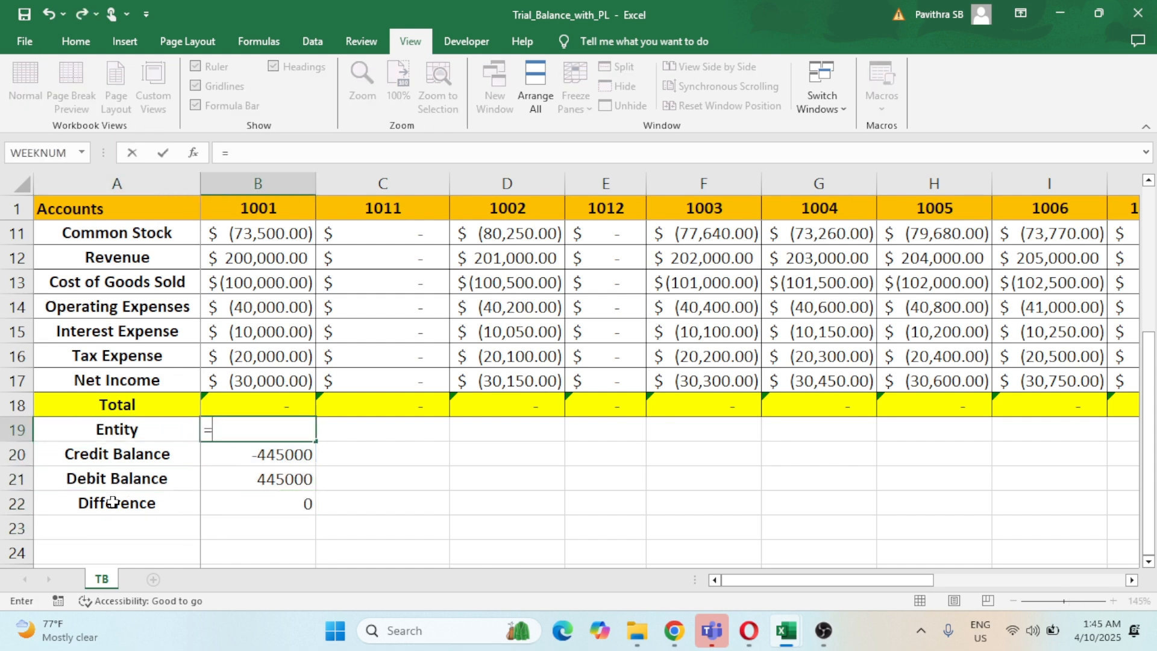
{"action": "scroll", "coordinate": [100, 505], "scroll_direction": "up", "scroll_amount": 3}
{"action": "left_click", "coordinate": [282, 211]}
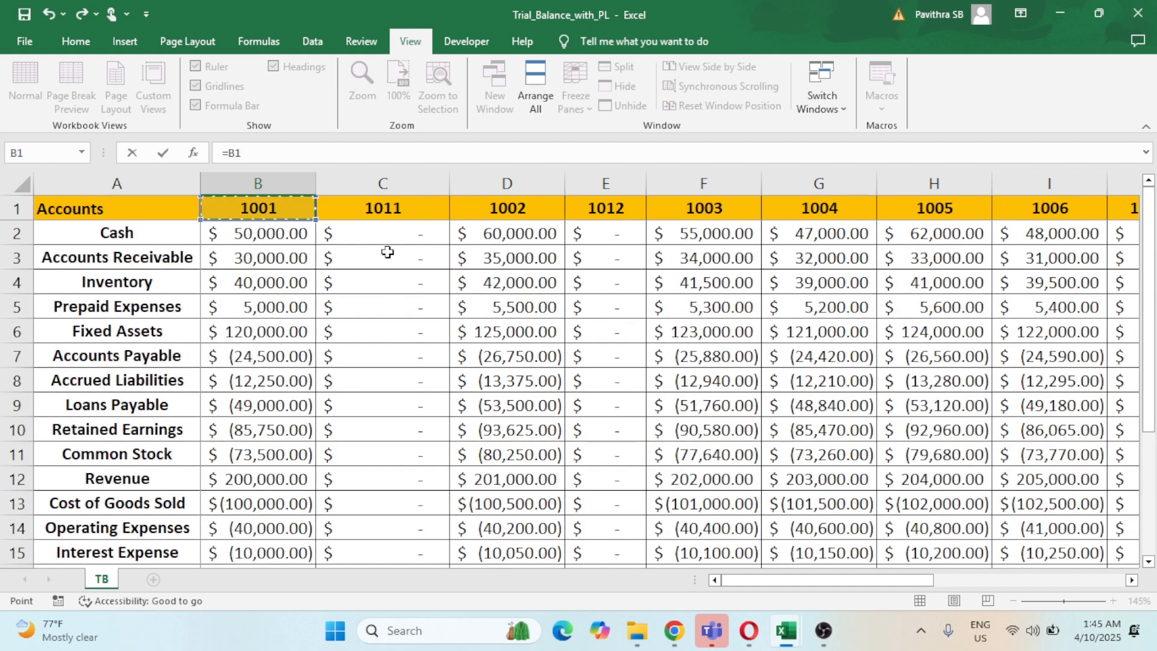
{"action": "key", "text": "ctrl+Return"}
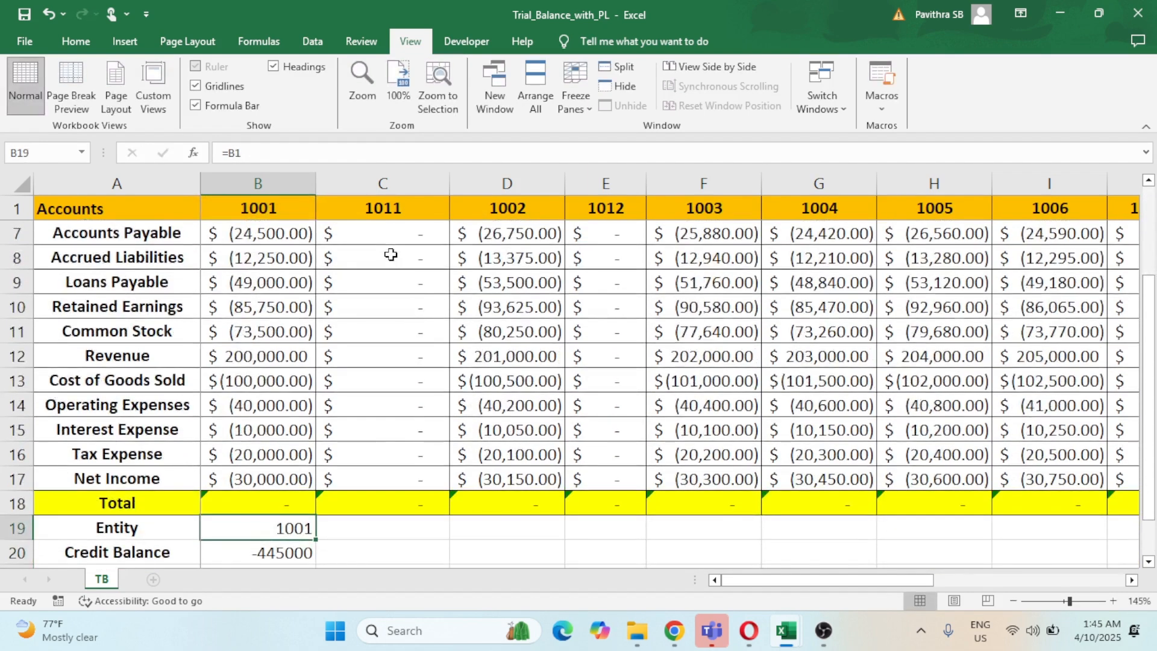
Check the entity 1001 summary in B19:B22, including the Credit Balance formula in B20
{"action": "scroll", "coordinate": [391, 255], "scroll_direction": "down", "scroll_amount": 2}
{"action": "left_click_drag", "start_coordinate": [241, 380], "coordinate": [199, 402]}
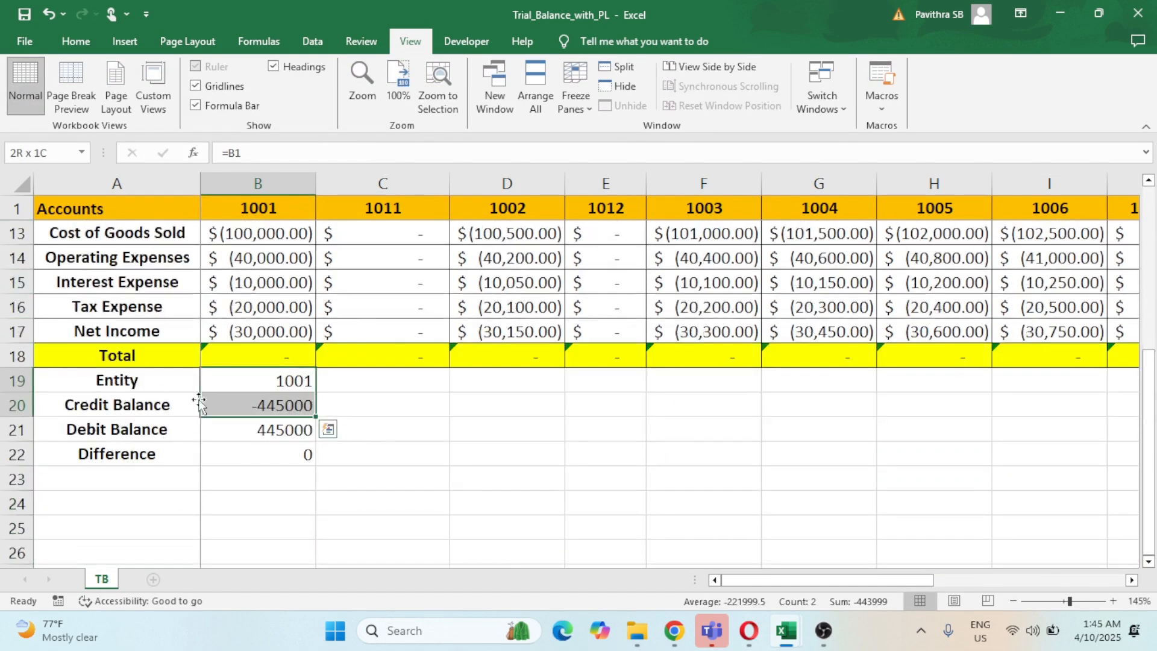
{"action": "left_click_drag", "start_coordinate": [268, 379], "coordinate": [279, 452]}
{"action": "double_click", "coordinate": [289, 380]}
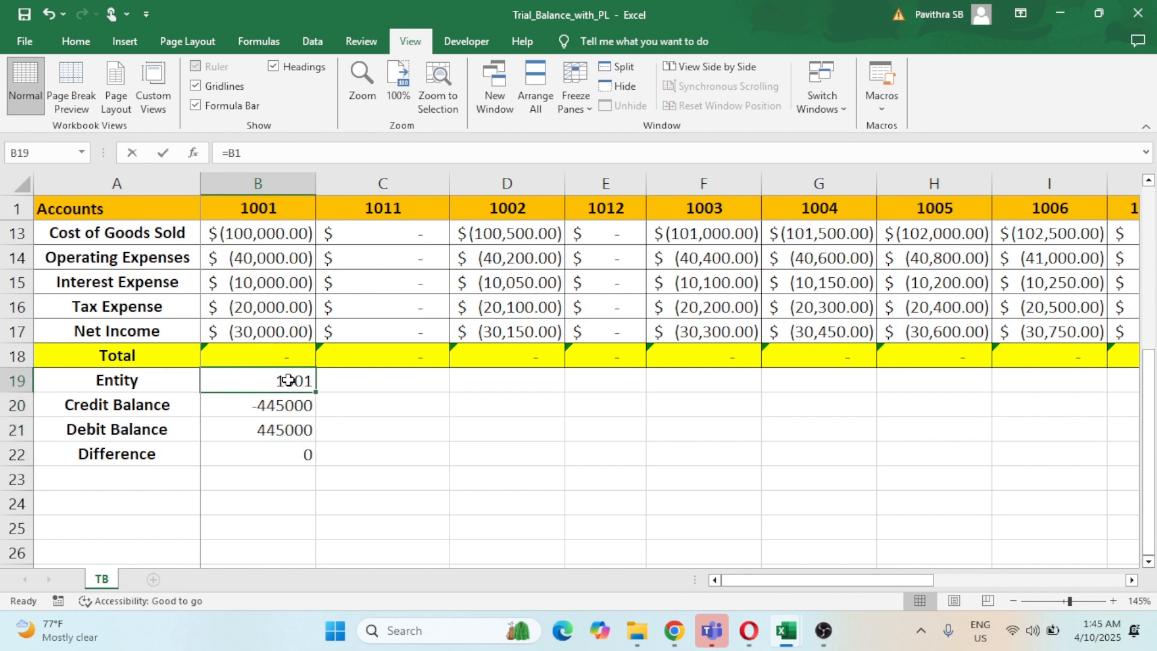
{"action": "double_click", "coordinate": [282, 404]}
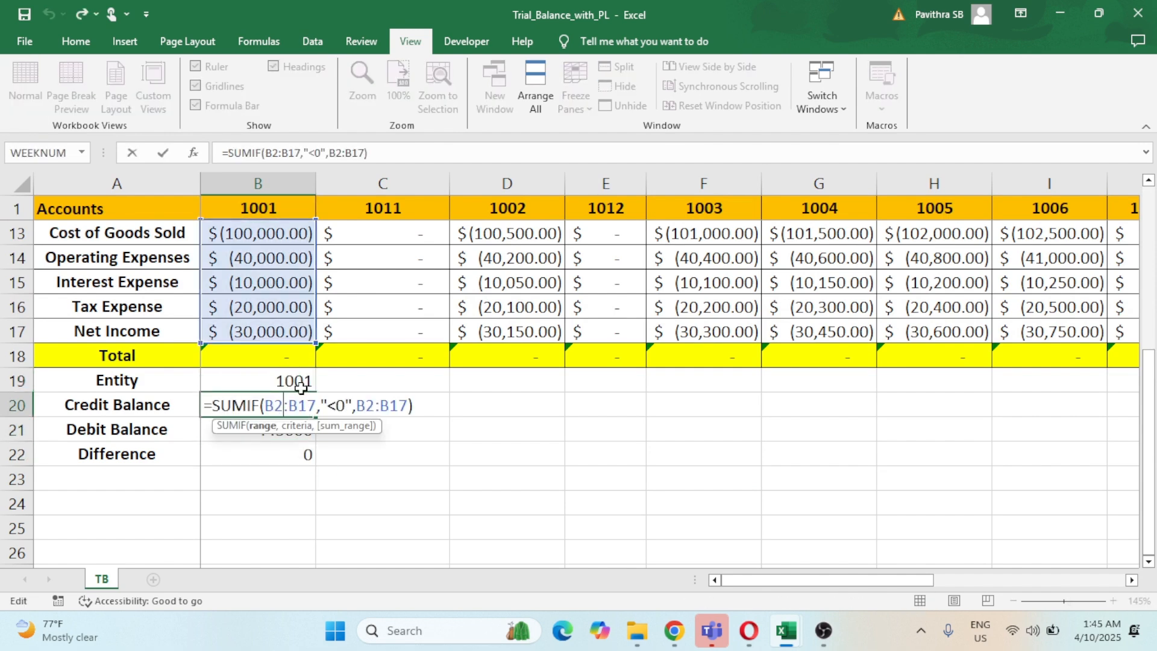
{"action": "key", "text": "Escape"}
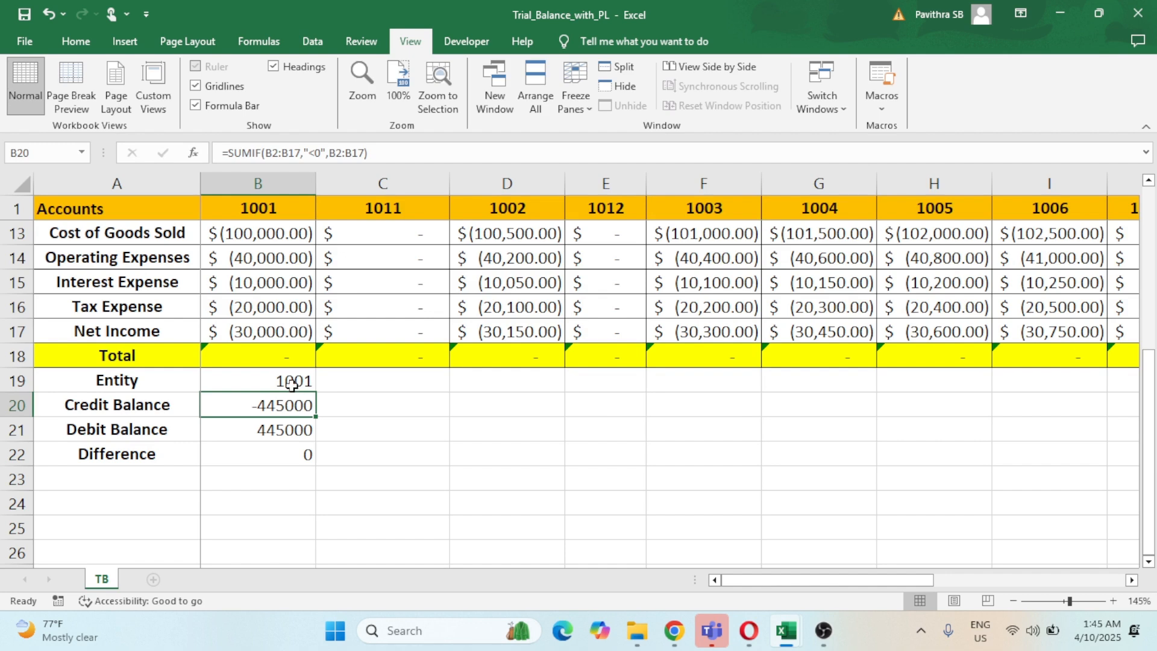
Copy the entity 1001 formulas in B19:B22 into C19:C22 for entity 1011
{"action": "left_click", "coordinate": [292, 384]}
{"action": "key", "text": "shift+Down"}
{"action": "key", "text": "shift+Down"}
{"action": "key", "text": "shift+Down"}
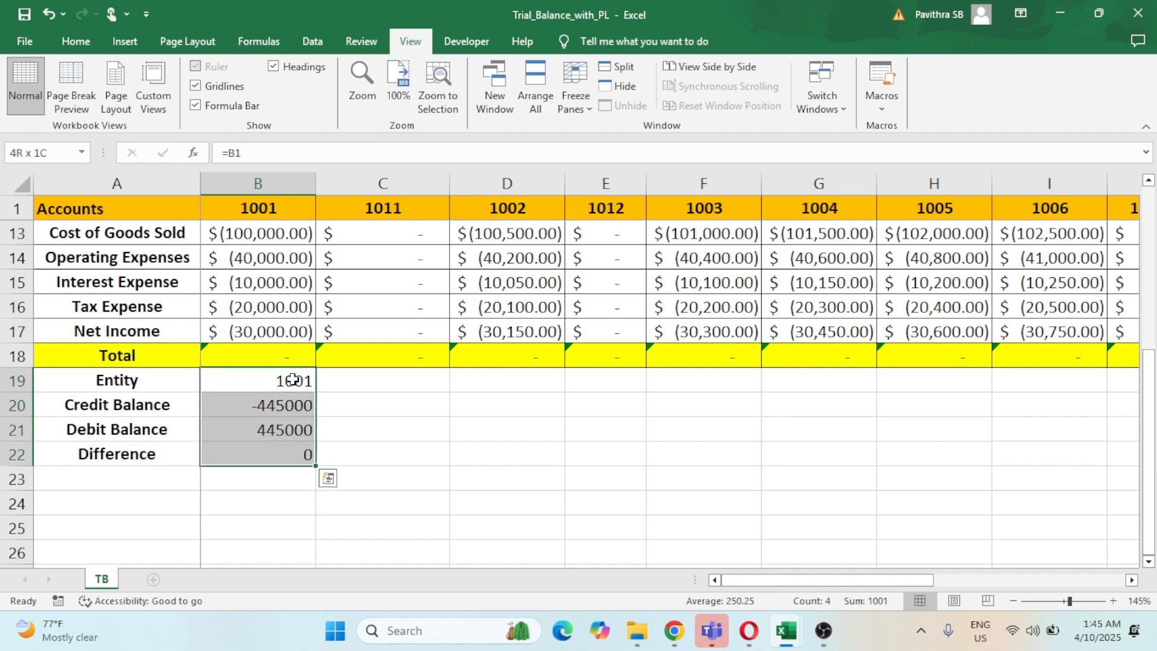
{"action": "key", "text": "ctrl+c"}
{"action": "key", "text": "Right"}
{"action": "key", "text": "ctrl+v"}
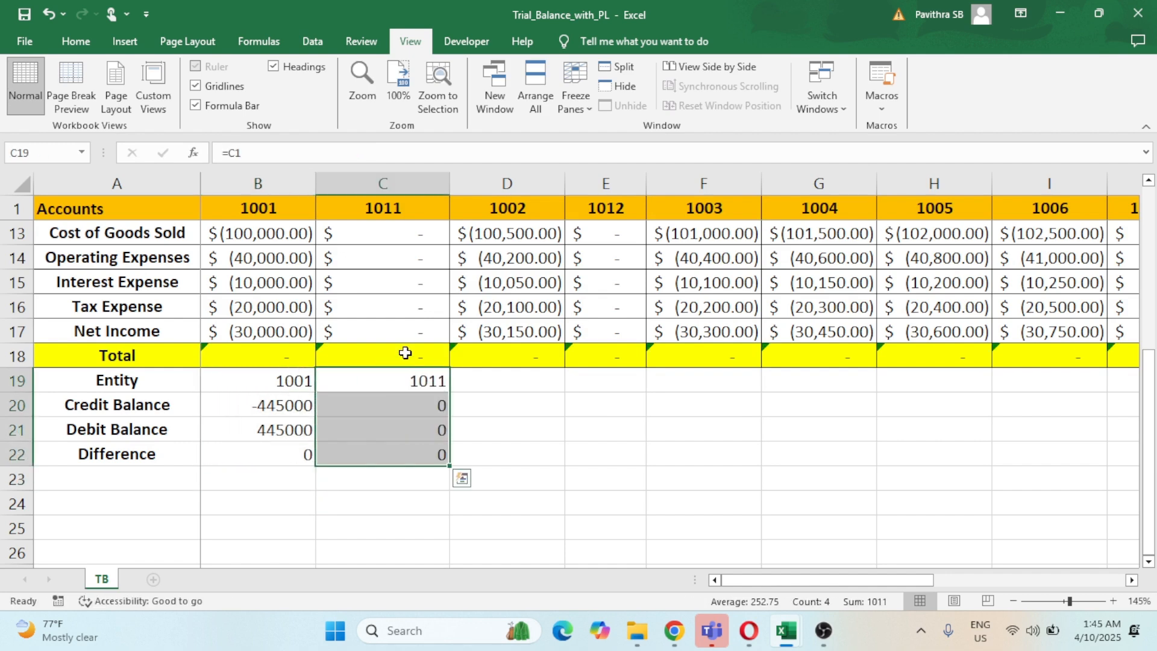
Examine the cell references of the copied Entity, Credit Balance, Debit Balance and Difference formulas in C19:C22
{"action": "left_click", "coordinate": [389, 208]}
{"action": "double_click", "coordinate": [397, 378]}
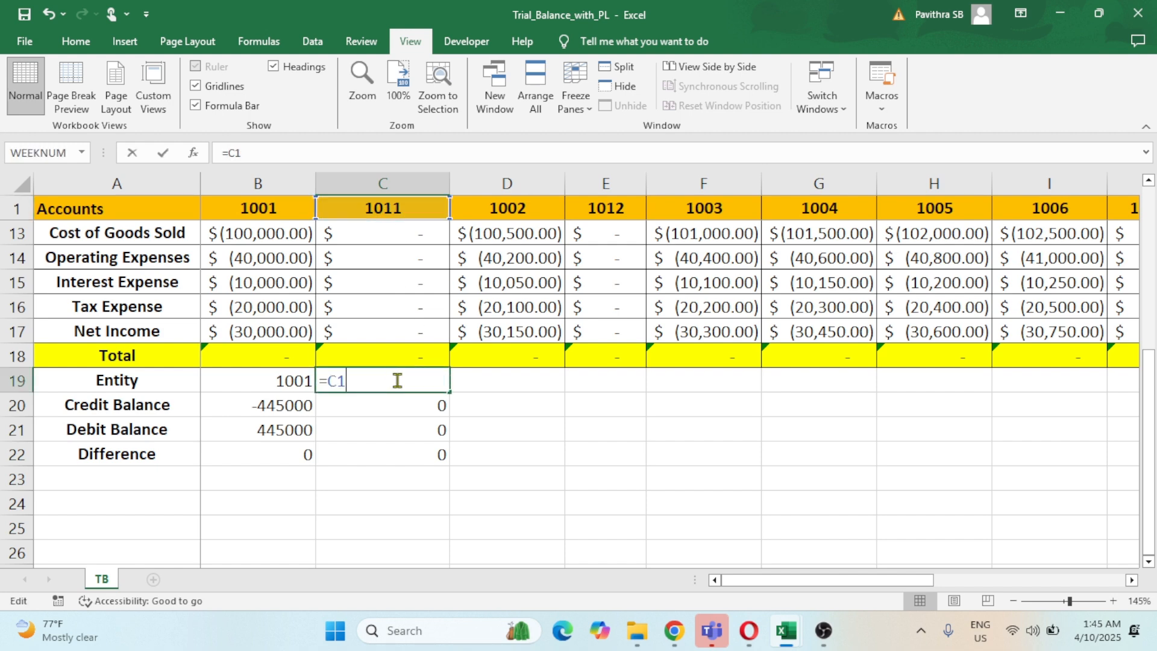
{"action": "key", "text": "Escape"}
{"action": "double_click", "coordinate": [384, 405]}
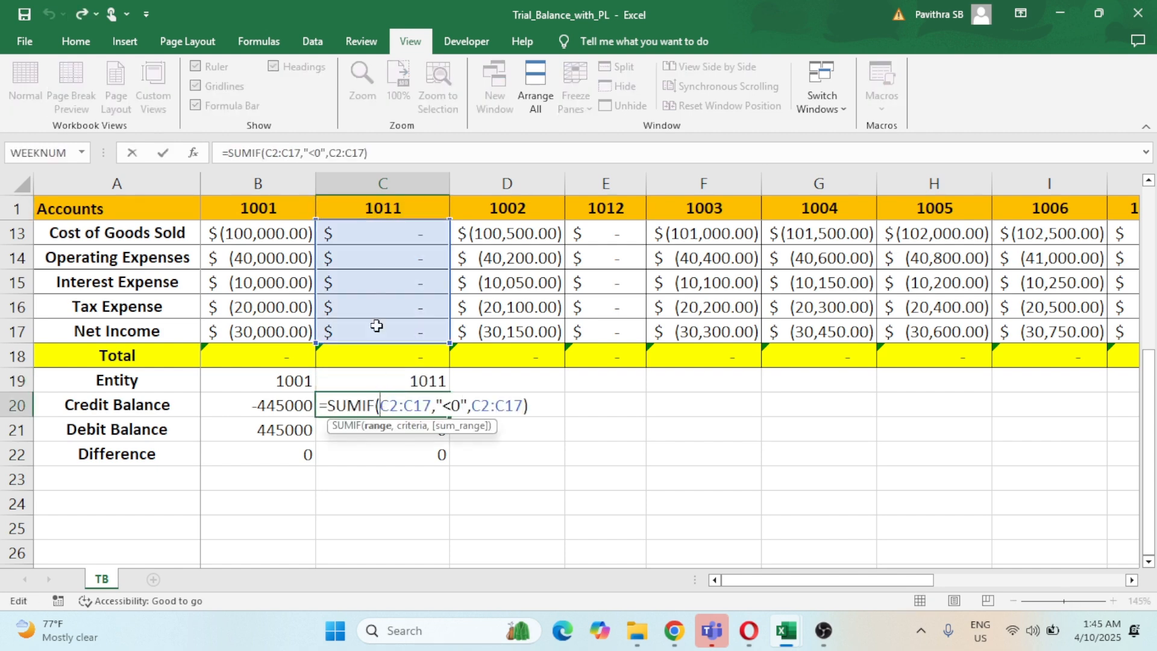
{"action": "key", "text": "Return"}
{"action": "double_click", "coordinate": [385, 431]}
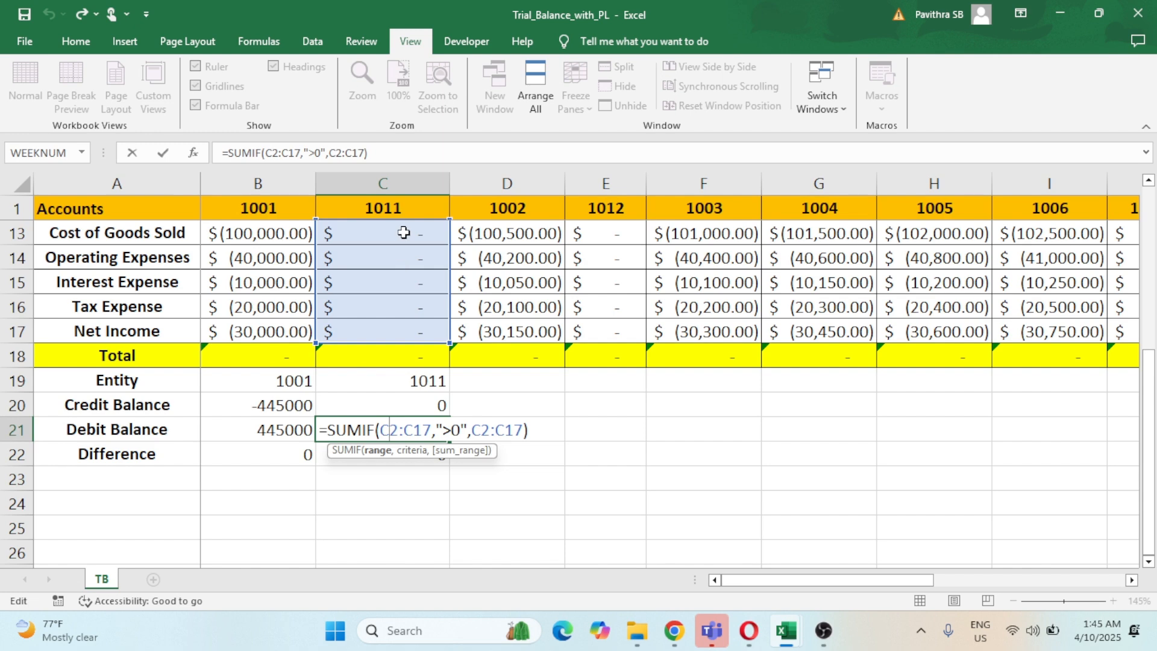
{"action": "key", "text": "Return"}
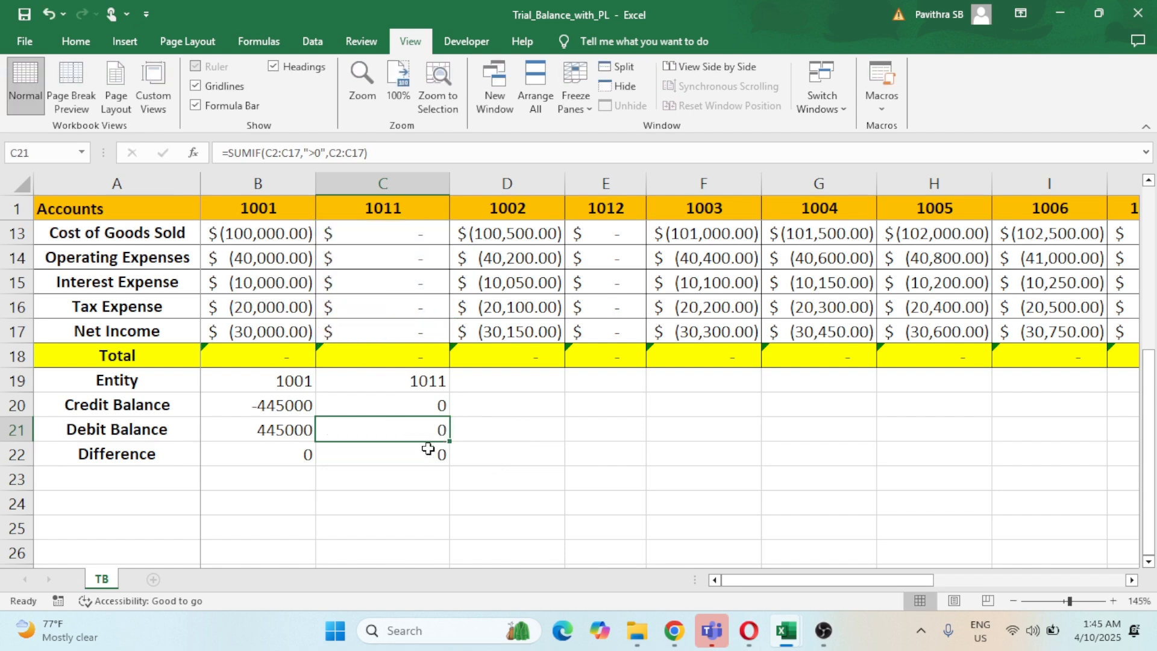
{"action": "double_click", "coordinate": [426, 446]}
{"action": "key", "text": "Escape"}
Copy the formulas in C19:C22 across all remaining entity columns through P
{"action": "left_click", "coordinate": [379, 386]}
{"action": "left_click", "coordinate": [402, 459], "text": "shift"}
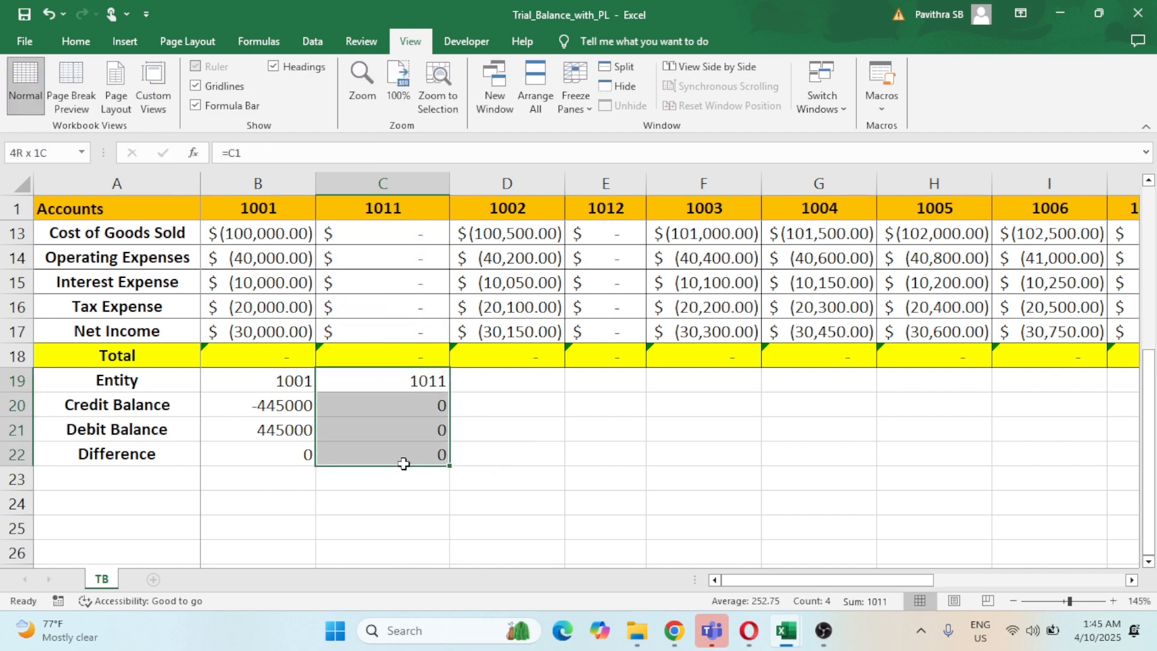
{"action": "key", "text": "ctrl+c"}
{"action": "key", "text": "shift+Right"}
{"action": "key", "text": "shift+Right"}
{"action": "key", "text": "shift+Right"}
{"action": "key", "text": "shift+Right"}
{"action": "key", "text": "shift+Right"}
{"action": "key", "text": "shift+Right"}
{"action": "key", "text": "shift+Right"}
{"action": "key", "text": "shift+Right"}
{"action": "key", "text": "shift+Right"}
{"action": "key", "text": "shift+Right"}
{"action": "key", "text": "shift+Right"}
{"action": "key", "text": "shift+Right"}
{"action": "key", "text": "shift+Right"}
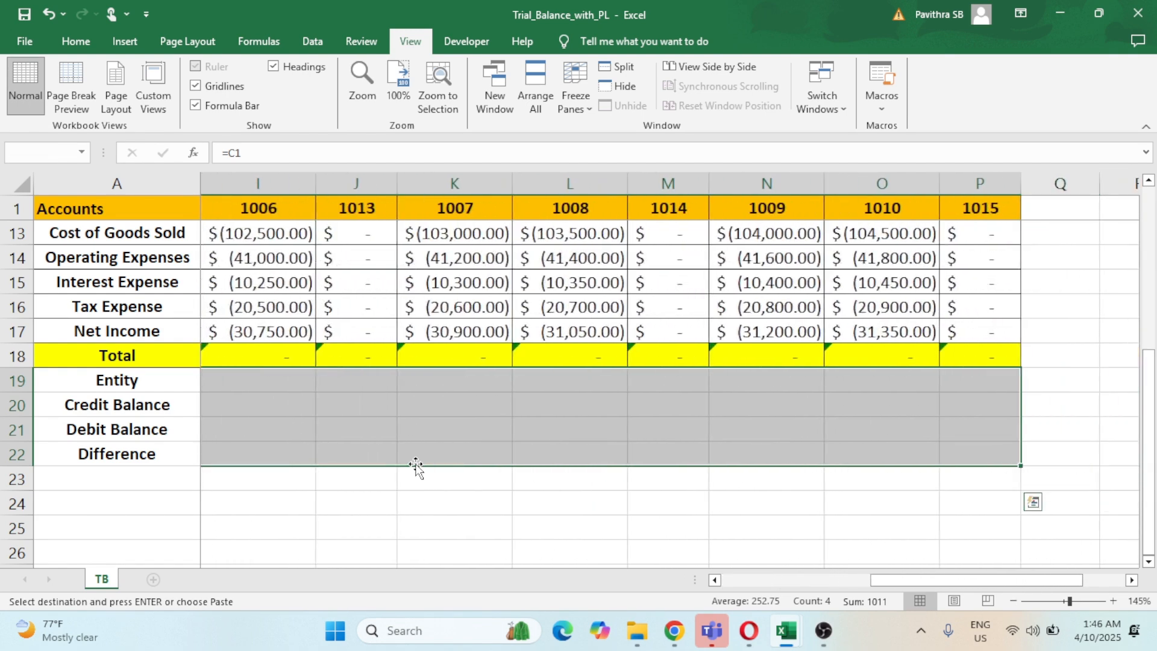
{"action": "key", "text": "Return"}
Review the summary rows of entities 1001, 1011 and 1012, comparing their credit balances, debit balances and differences
{"action": "left_click_drag", "start_coordinate": [909, 581], "coordinate": [761, 582]}
{"action": "left_click_drag", "start_coordinate": [275, 388], "coordinate": [276, 444]}
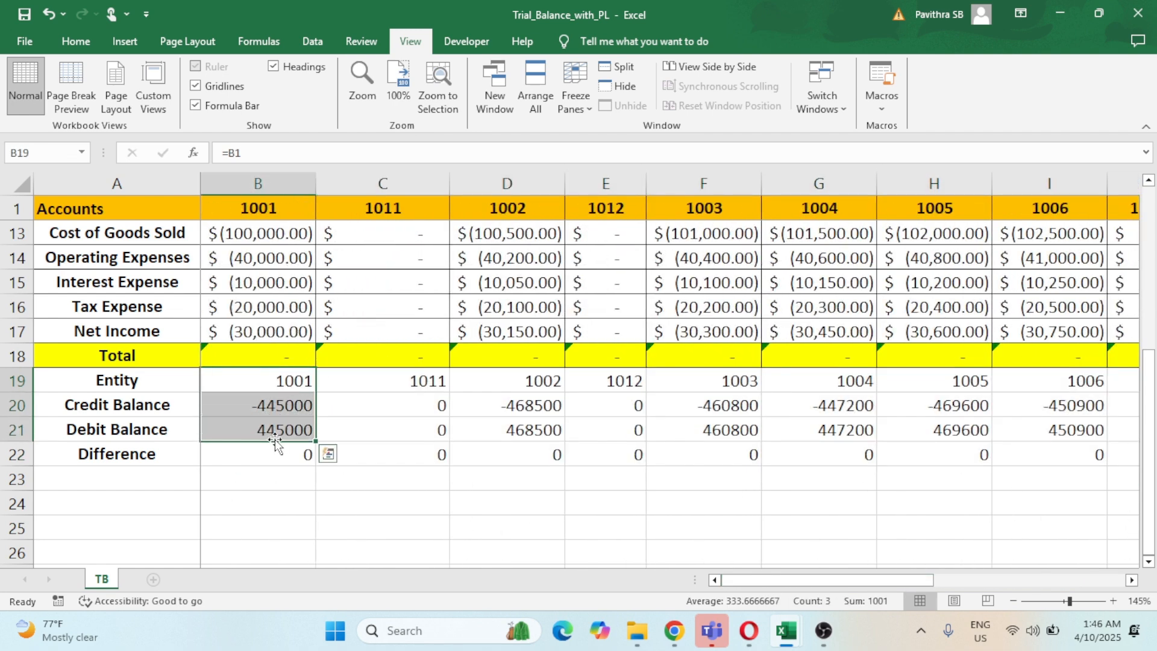
{"action": "left_click_drag", "start_coordinate": [422, 379], "coordinate": [442, 456]}
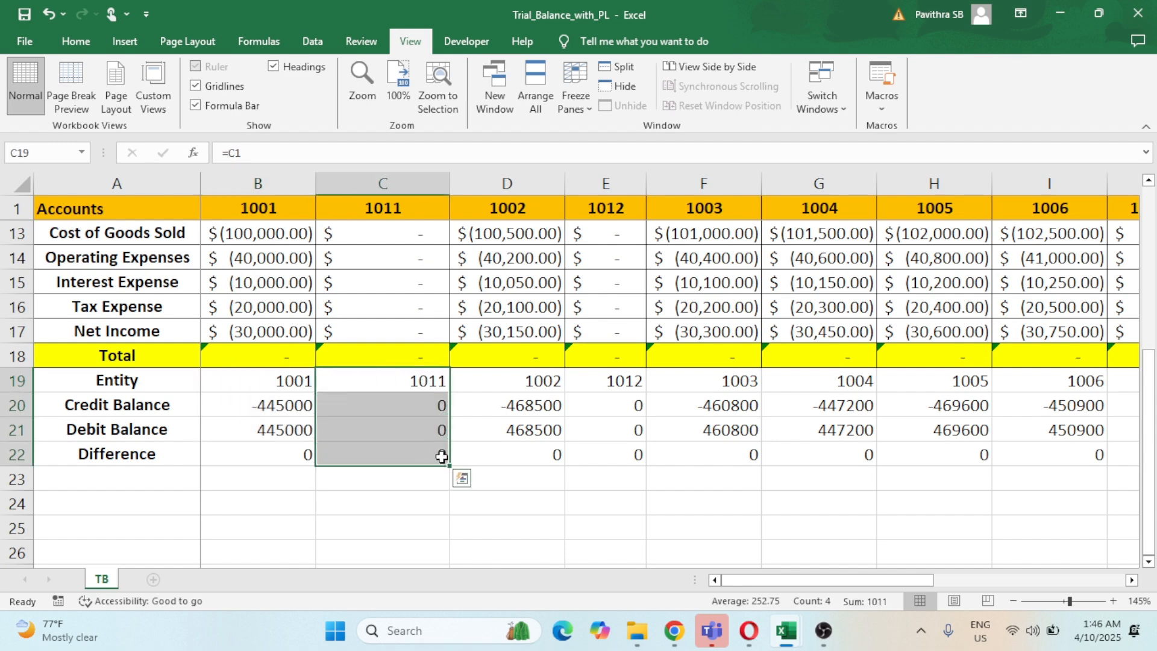
{"action": "left_click", "coordinate": [428, 386]}
{"action": "left_click", "coordinate": [581, 385]}
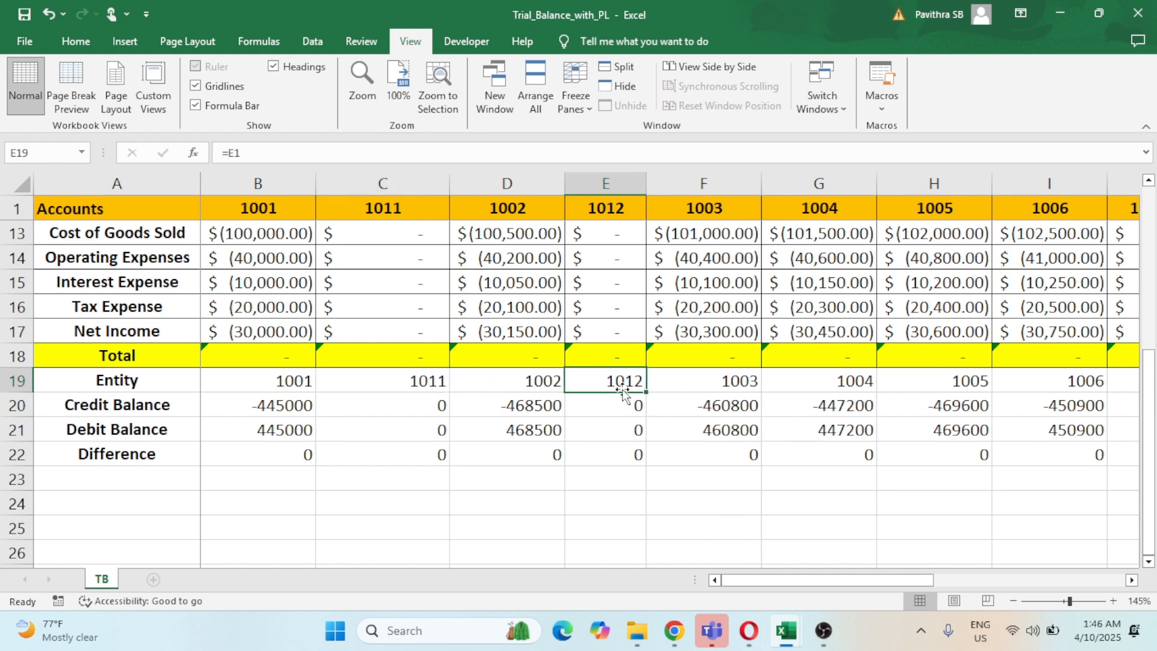
{"action": "left_click_drag", "start_coordinate": [622, 391], "coordinate": [617, 430]}
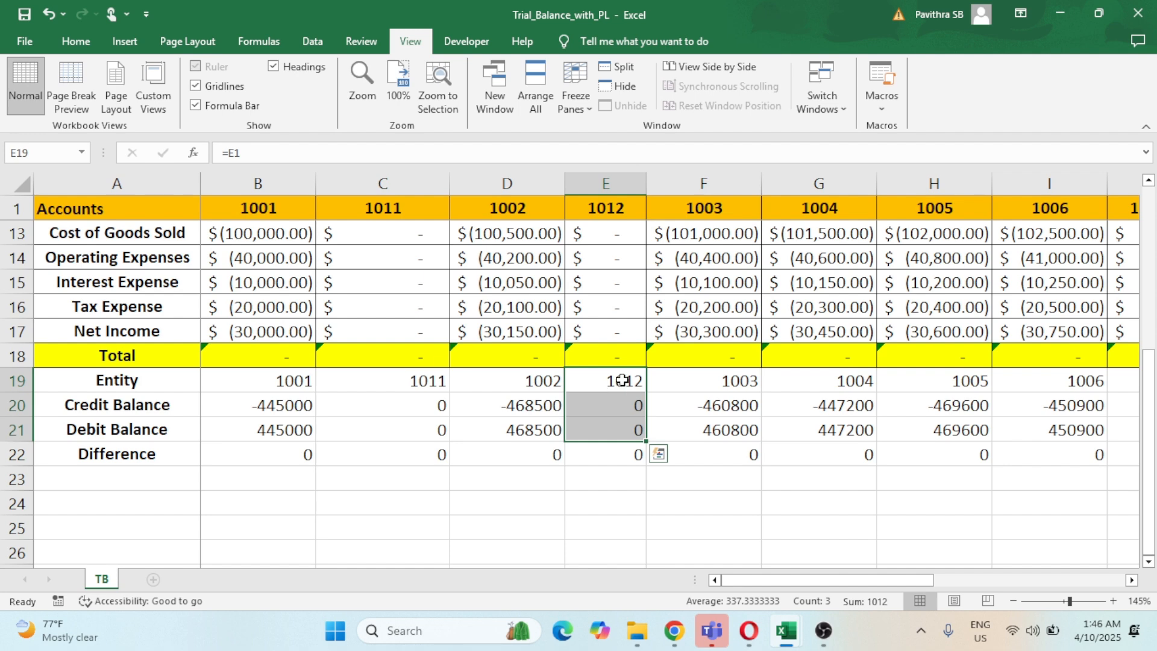
{"action": "left_click_drag", "start_coordinate": [623, 380], "coordinate": [620, 451]}
Copy the summary rows A19:P22 from Entity through Difference and add a new blank worksheet
{"action": "left_click_drag", "start_coordinate": [128, 384], "coordinate": [1005, 442]}
{"action": "key", "text": "ctrl+c"}
{"action": "key", "text": "ctrl+q"}
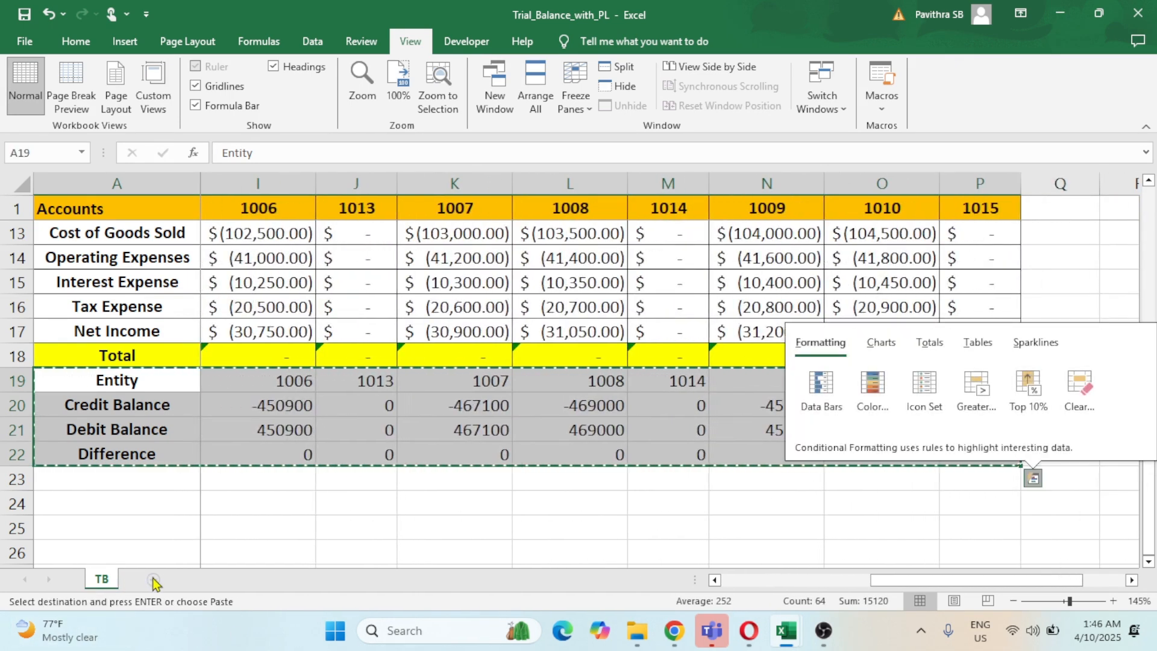
{"action": "left_click", "coordinate": [154, 580]}
{"action": "left_click", "coordinate": [154, 580]}
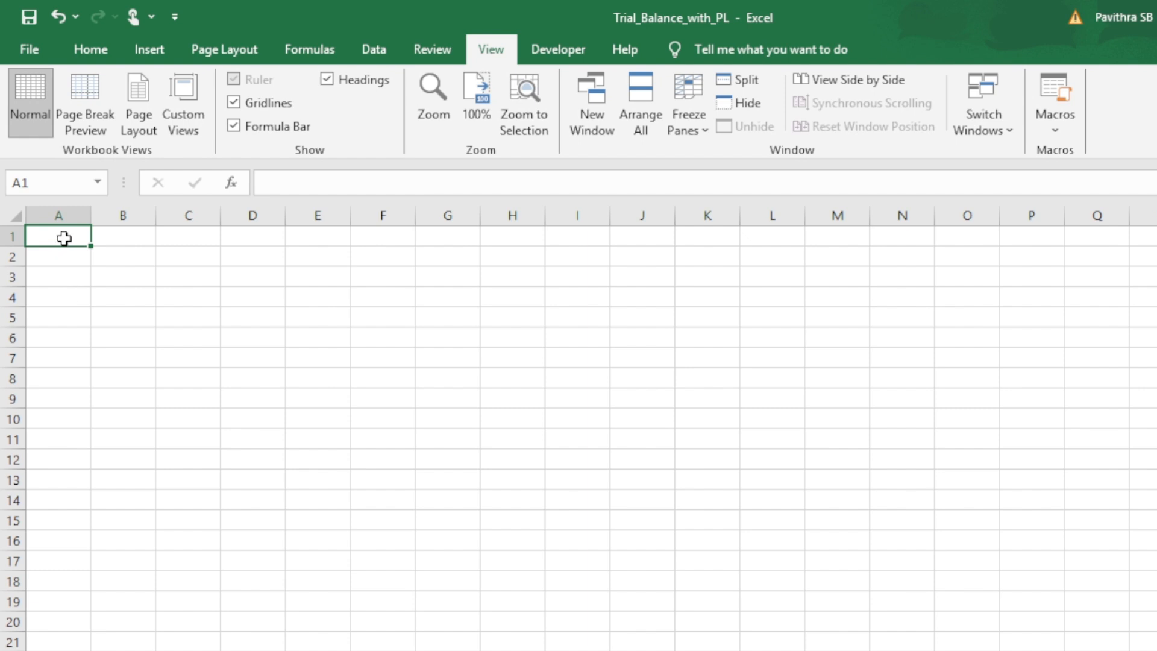
Paste the copied summary into A1 of the new worksheet as values only, transposed, and compare it with the TB sheet
{"action": "right_click", "coordinate": [64, 238]}
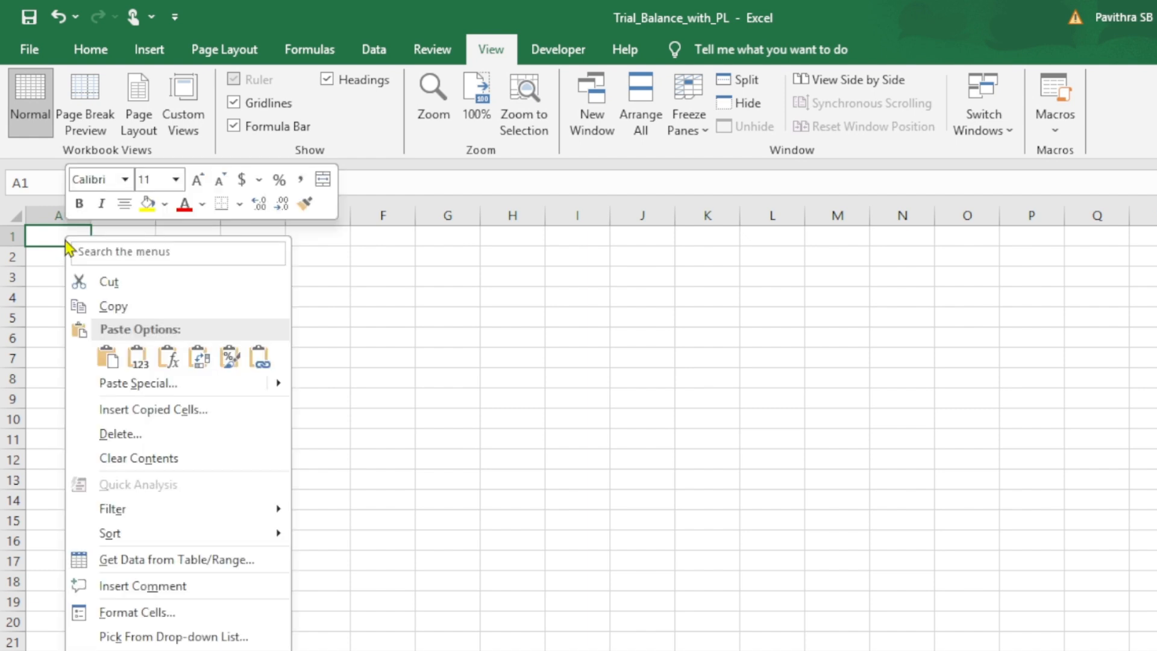
{"action": "left_click", "coordinate": [142, 385]}
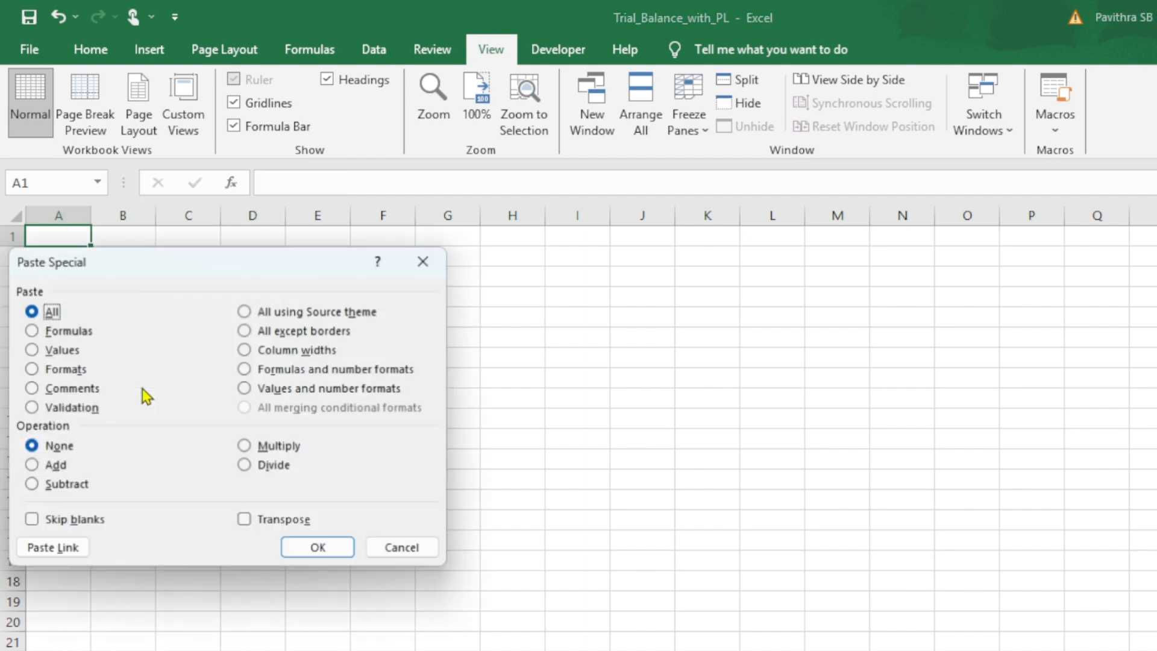
{"action": "left_click", "coordinate": [60, 352]}
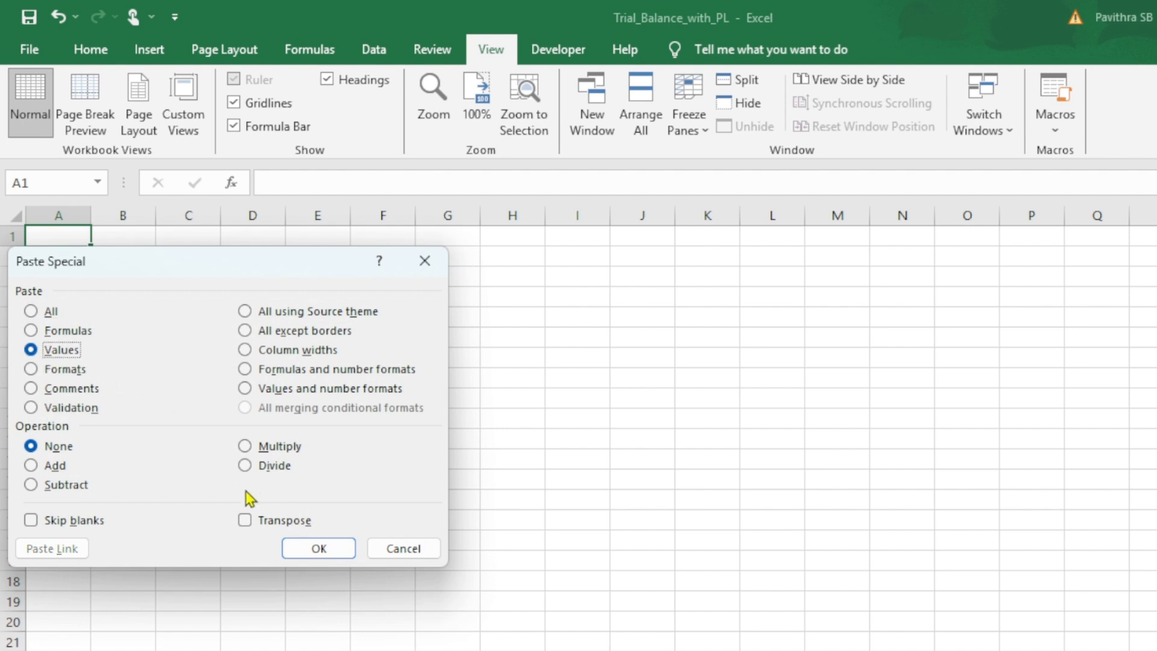
{"action": "left_click", "coordinate": [283, 521]}
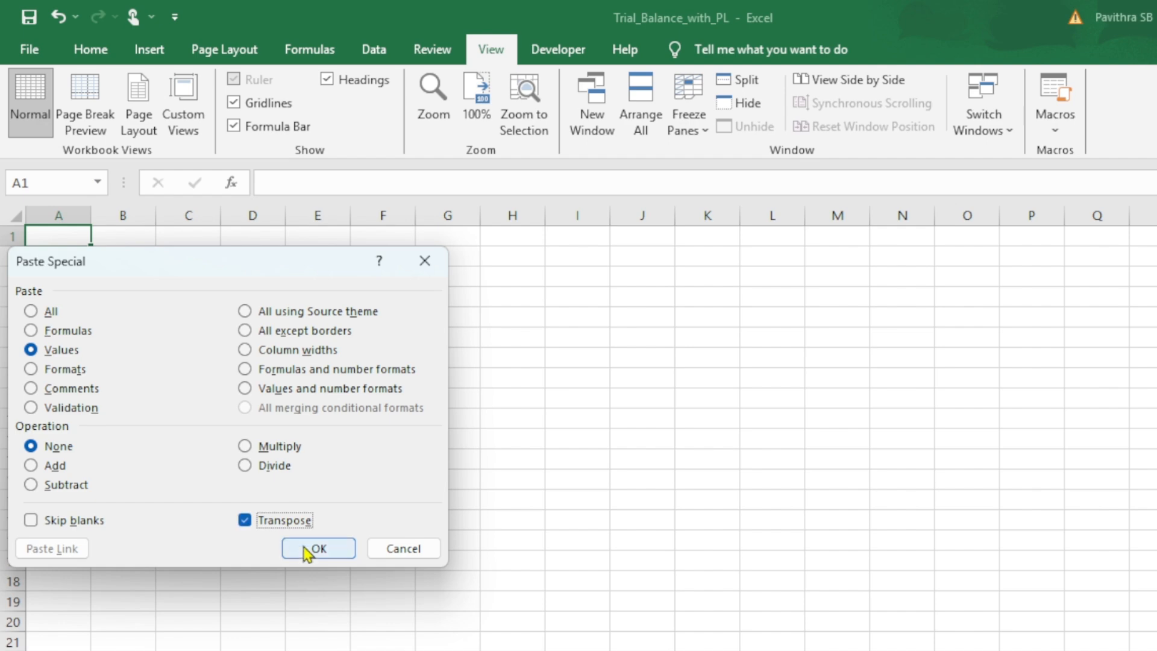
{"action": "left_click", "coordinate": [308, 548]}
{"action": "left_click", "coordinate": [228, 650]}
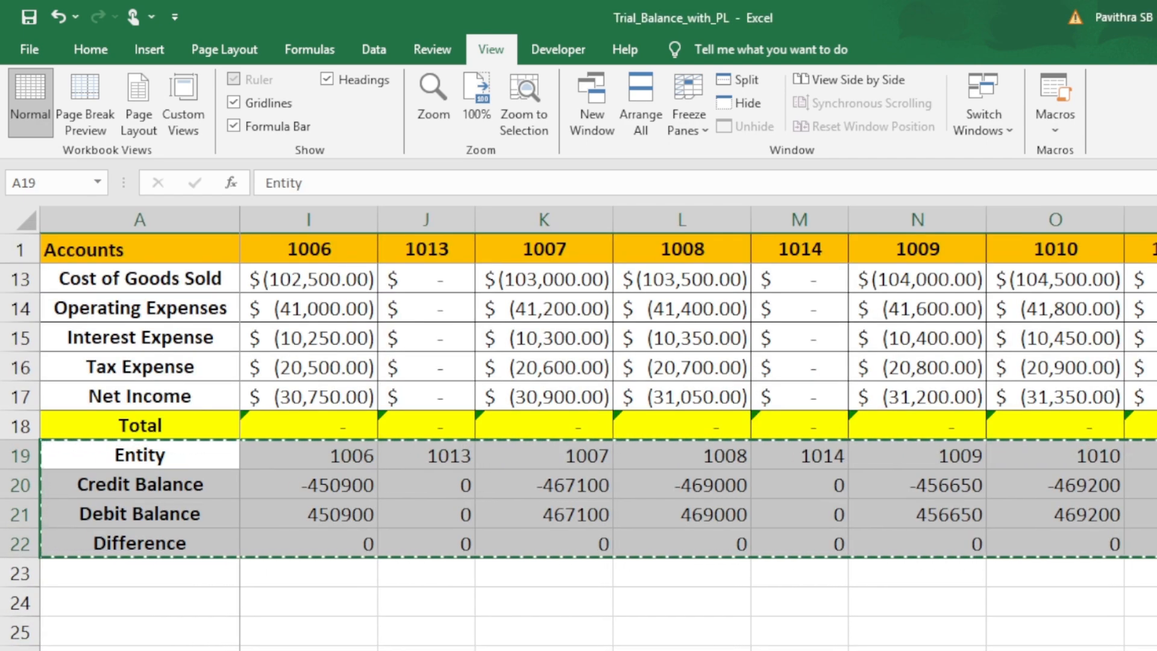
{"action": "left_click", "coordinate": [271, 649]}
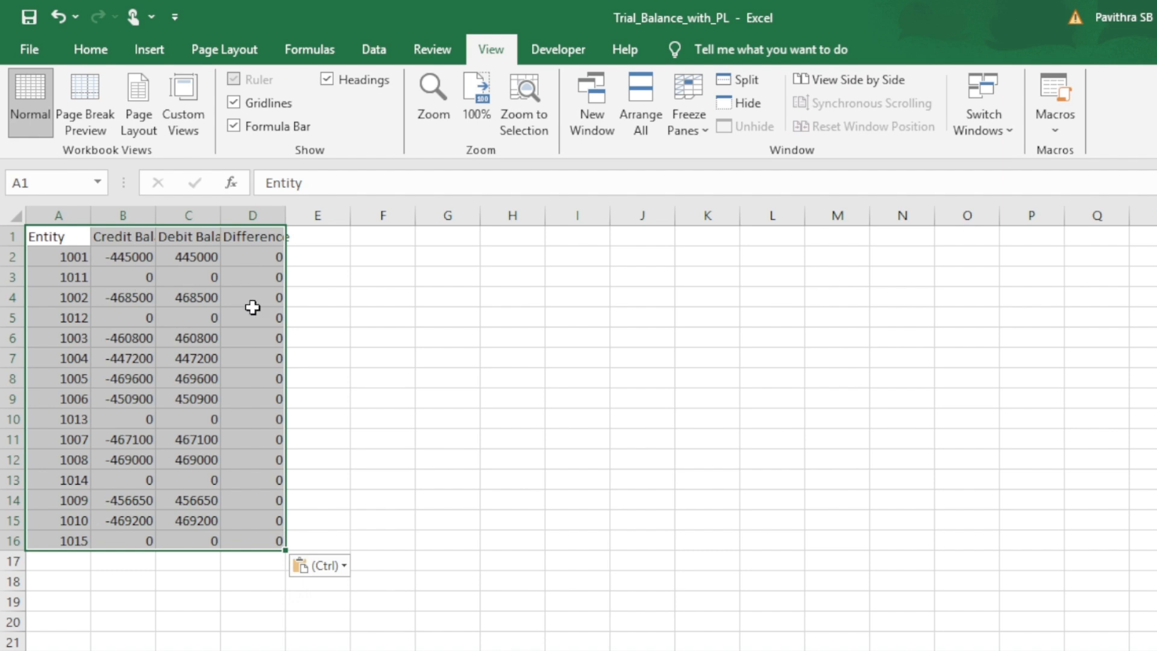
Widen the Credit Balance and Difference columns to fit their headings
{"action": "left_click_drag", "start_coordinate": [158, 214], "coordinate": [163, 213]}
{"action": "double_click", "coordinate": [163, 213]}
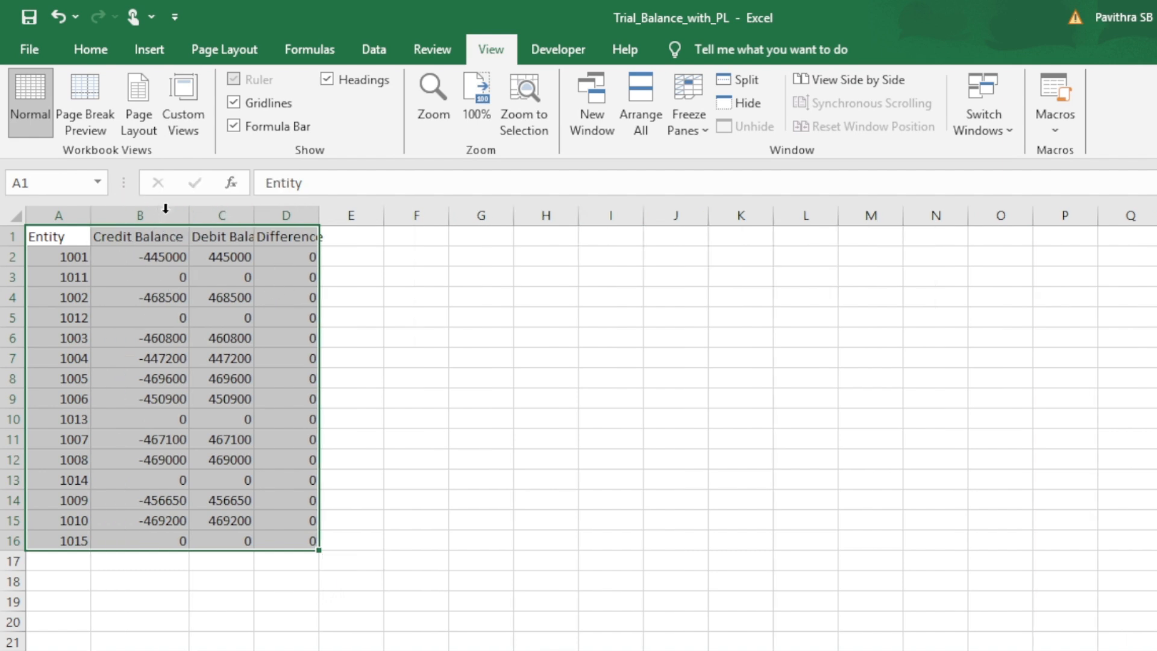
{"action": "double_click", "coordinate": [318, 215]}
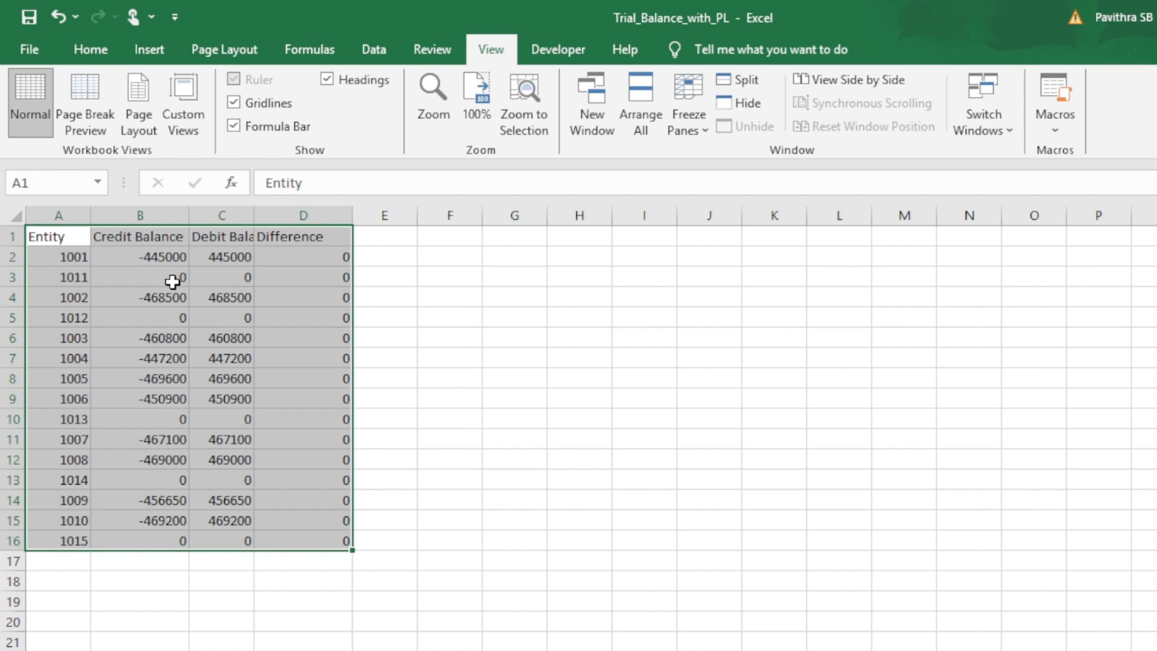
Apply the dollar Accounting number format to the balances and differences in B2:D16
{"action": "left_click_drag", "start_coordinate": [173, 277], "coordinate": [315, 279]}
{"action": "left_click_drag", "start_coordinate": [162, 253], "coordinate": [320, 538]}
{"action": "left_click", "coordinate": [96, 54]}
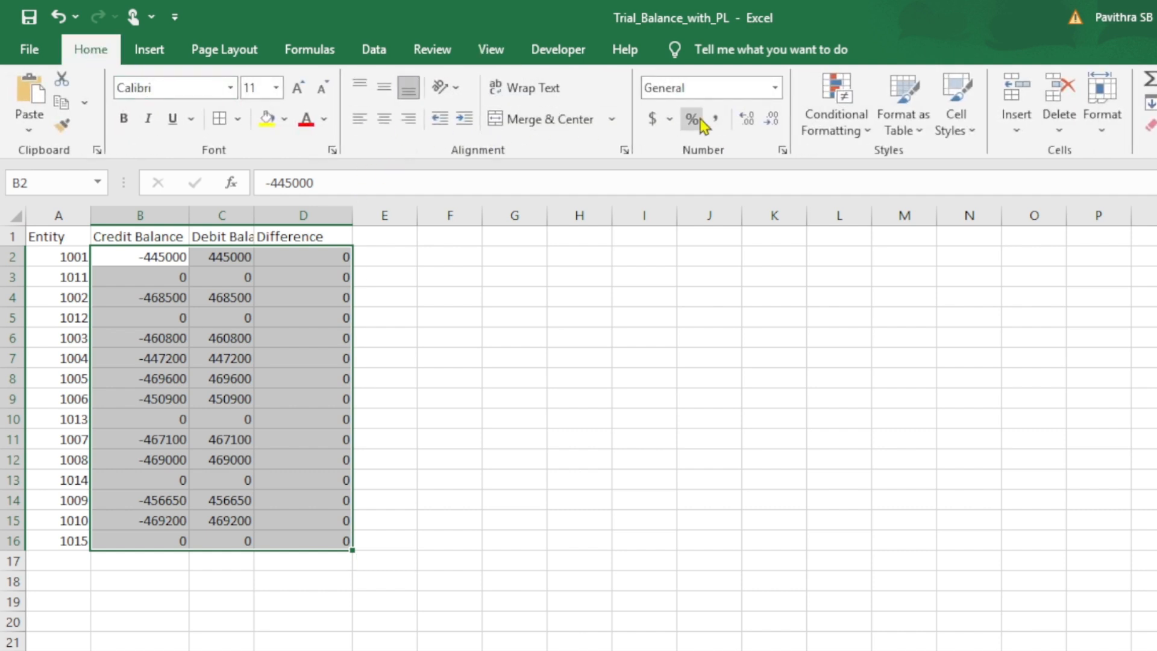
{"action": "left_click", "coordinate": [652, 118]}
{"action": "left_click", "coordinate": [491, 335]}
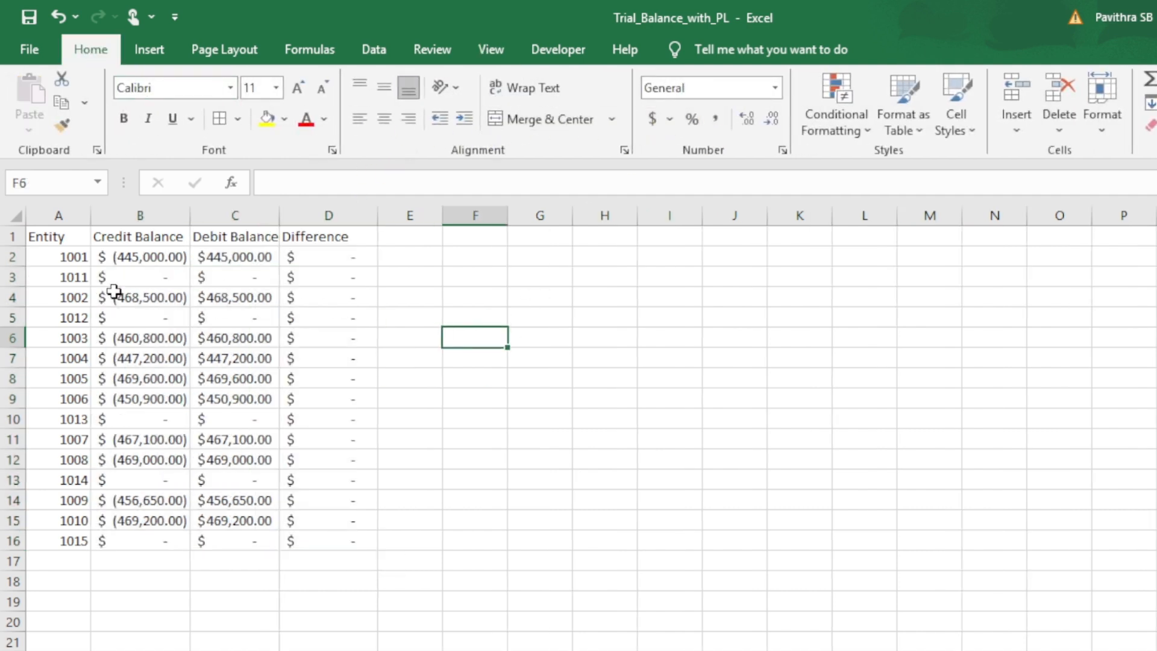
Check the balances of entity 1011, and enter the heading Check Point in E1
{"action": "left_click_drag", "start_coordinate": [120, 277], "coordinate": [372, 281]}
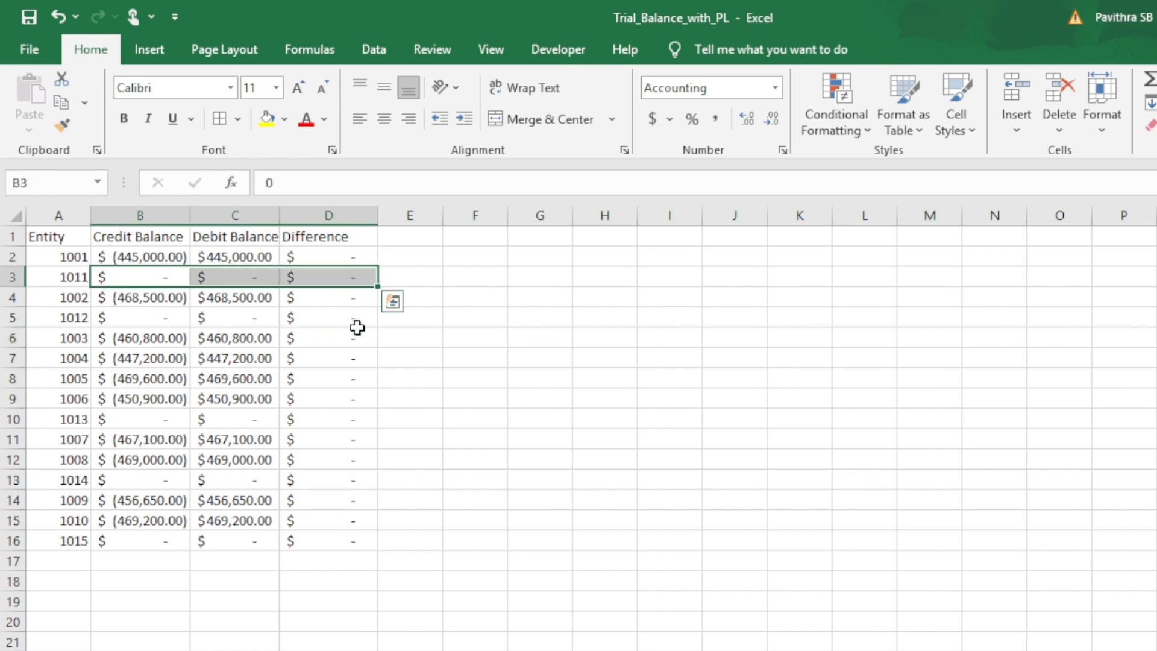
{"action": "left_click", "coordinate": [175, 276]}
{"action": "left_click_drag", "start_coordinate": [176, 277], "coordinate": [238, 279]}
{"action": "left_click", "coordinate": [428, 237]}
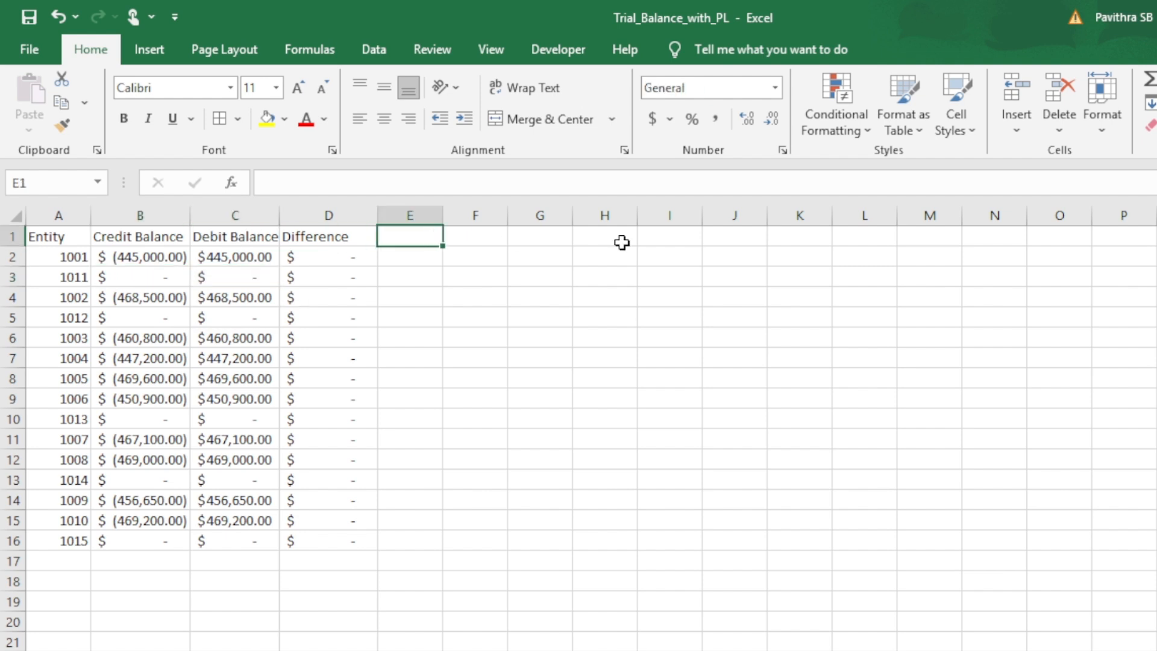
{"action": "type", "text": "Check"}
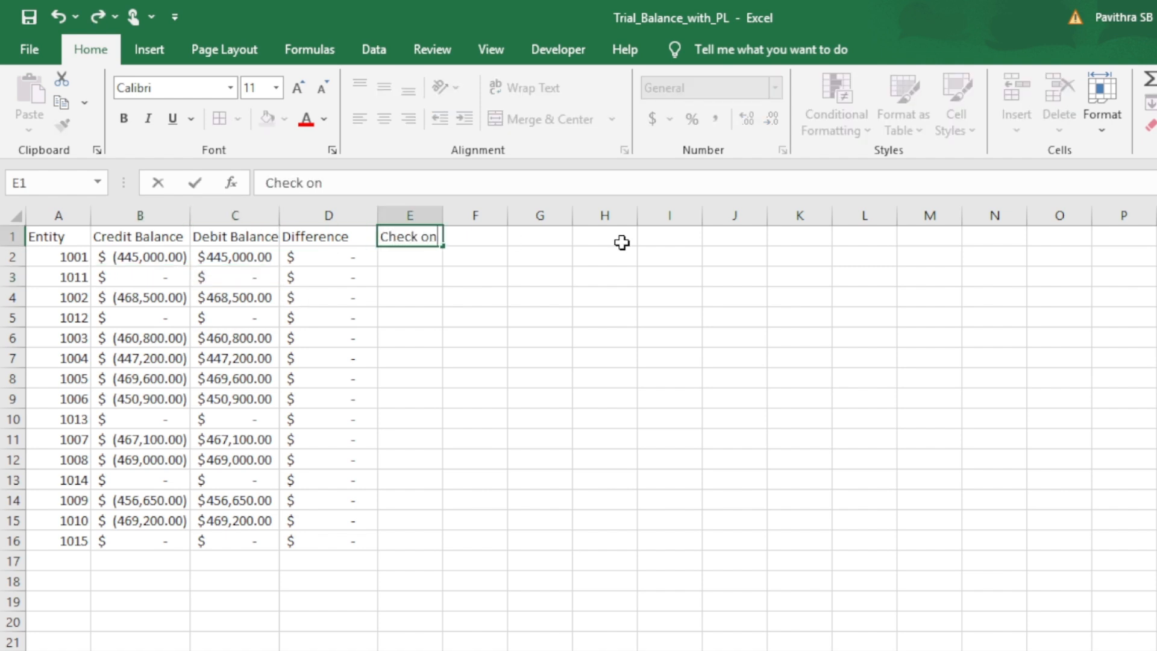
{"action": "type", "text": " Point"}
{"action": "key", "text": "Return"}
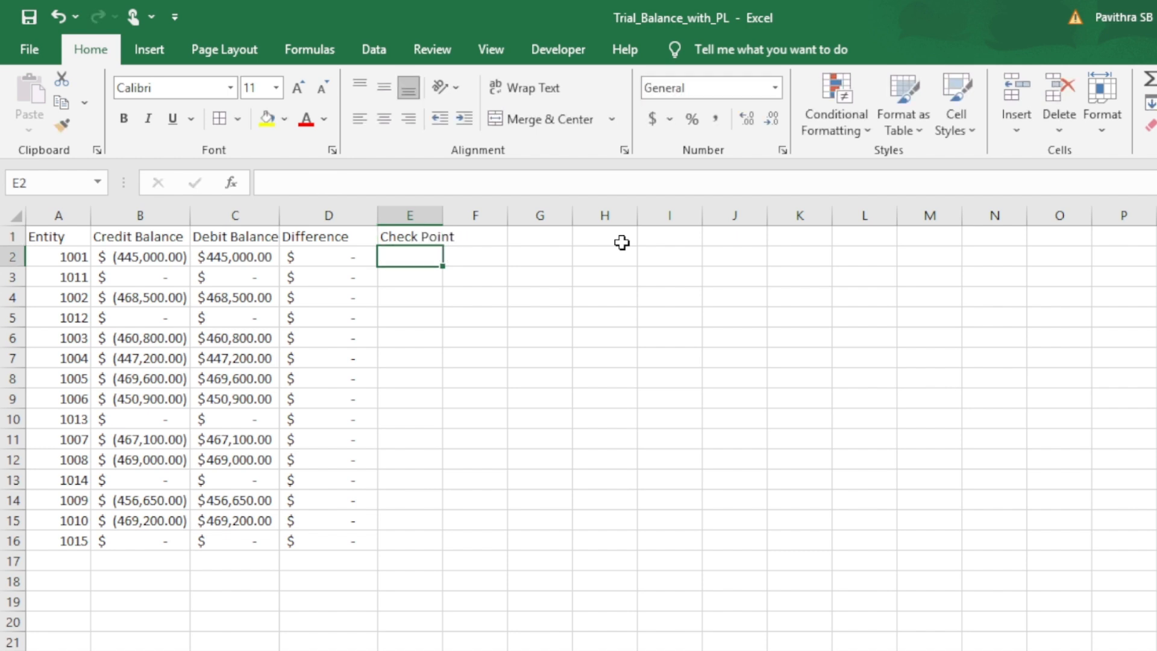
{"action": "type", "text": "="}
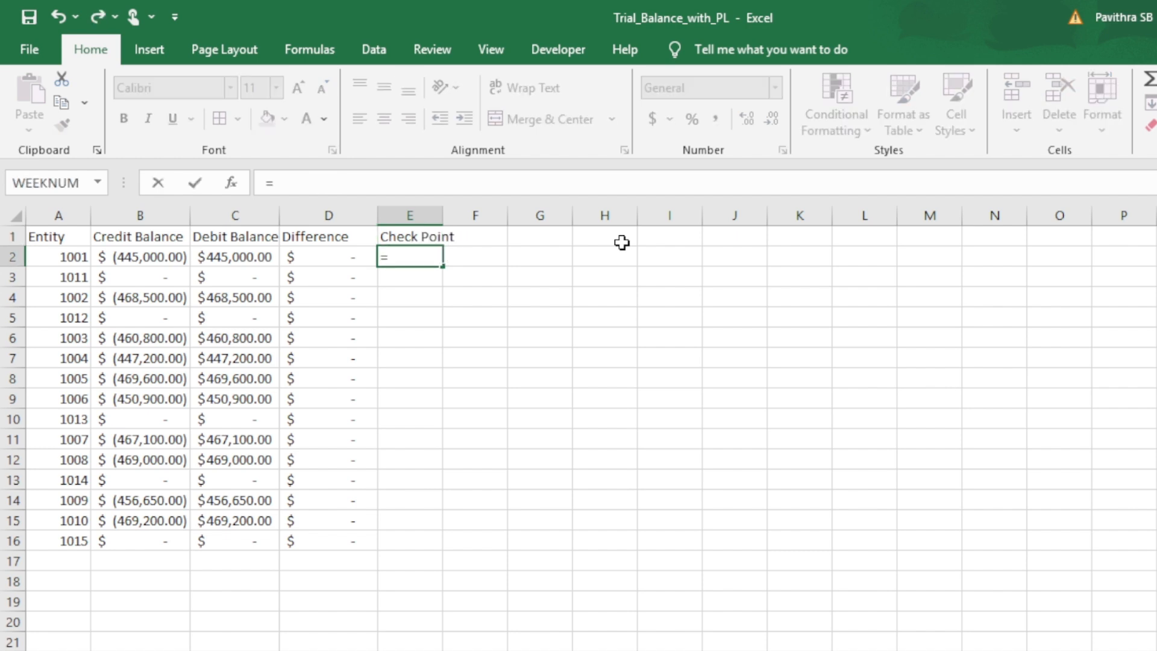
{"action": "type", "text": "if"}
{"action": "key", "text": "Tab"}
{"action": "key", "text": "Left"}
{"action": "key", "text": "Left"}
{"action": "key", "text": "Left"}
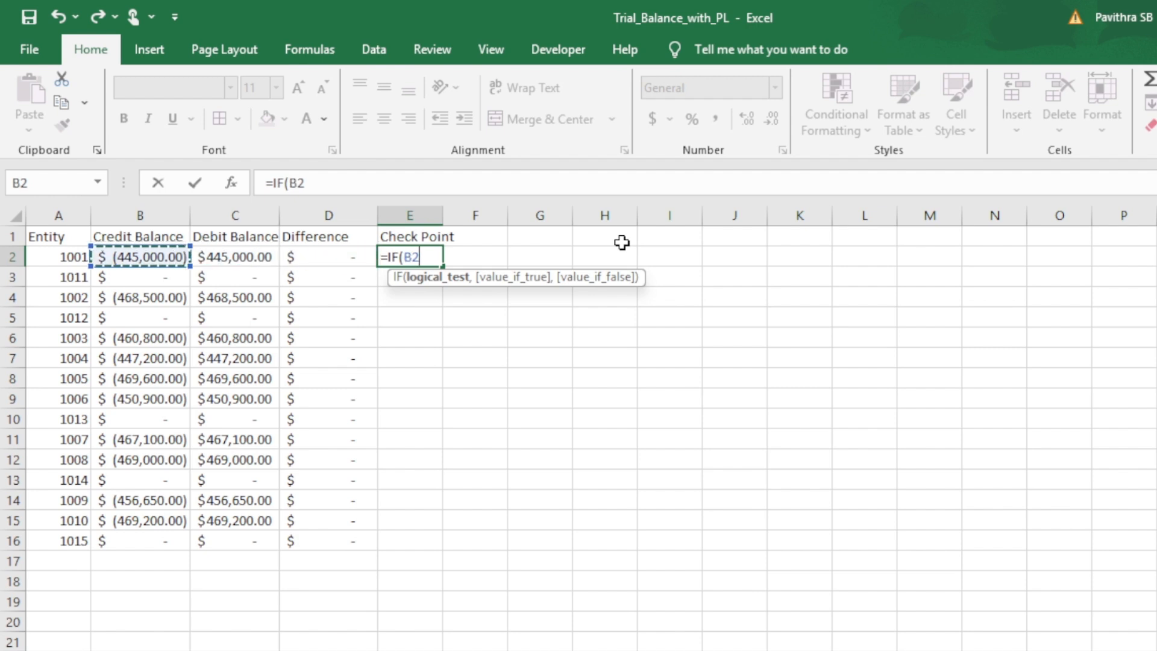
{"action": "key", "text": "BackSpace"}
{"action": "key", "text": "BackSpace"}
{"action": "key", "text": "BackSpace"}
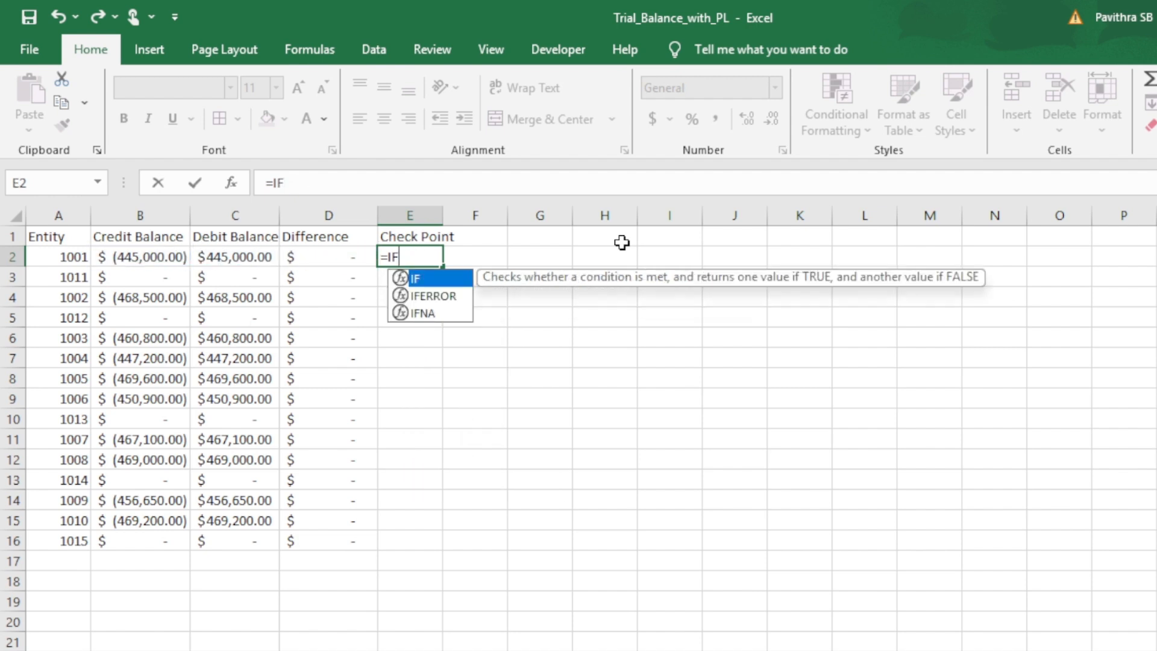
{"action": "key", "text": "Escape"}
{"action": "key", "text": "Escape"}
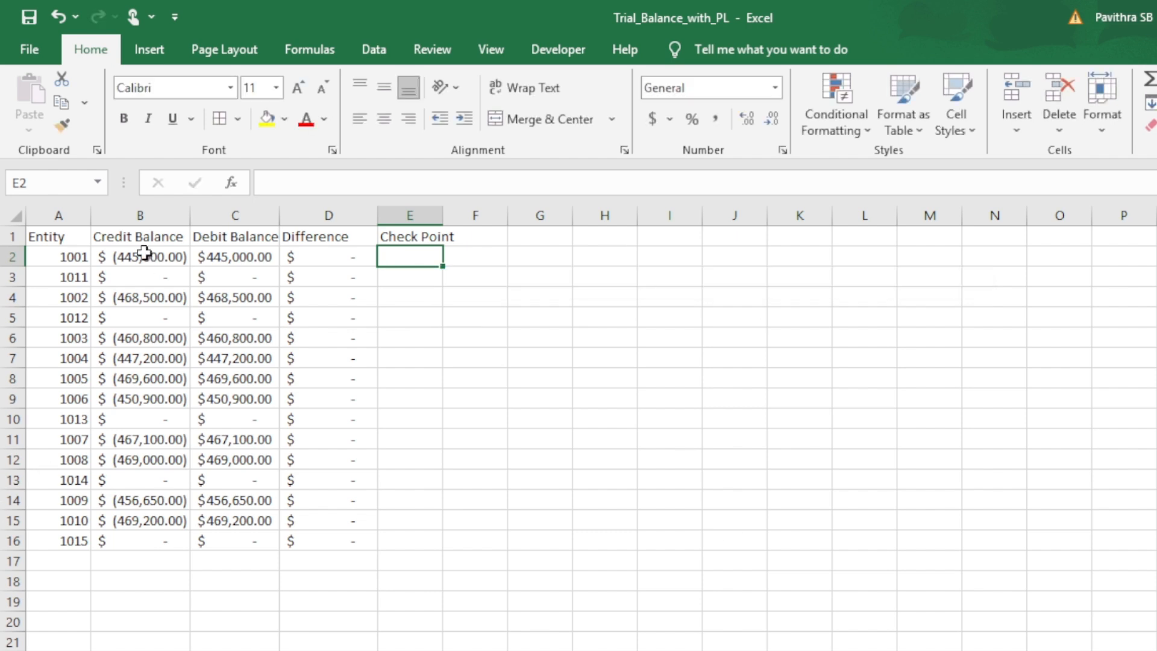
Begin an IF formula in E2 whose AND condition tests B2=0 and C2=0
{"action": "left_click", "coordinate": [147, 276]}
{"action": "left_click", "coordinate": [213, 277]}
{"action": "left_click_drag", "start_coordinate": [129, 276], "coordinate": [248, 275]}
{"action": "left_click", "coordinate": [403, 257]}
{"action": "type", "text": "="}
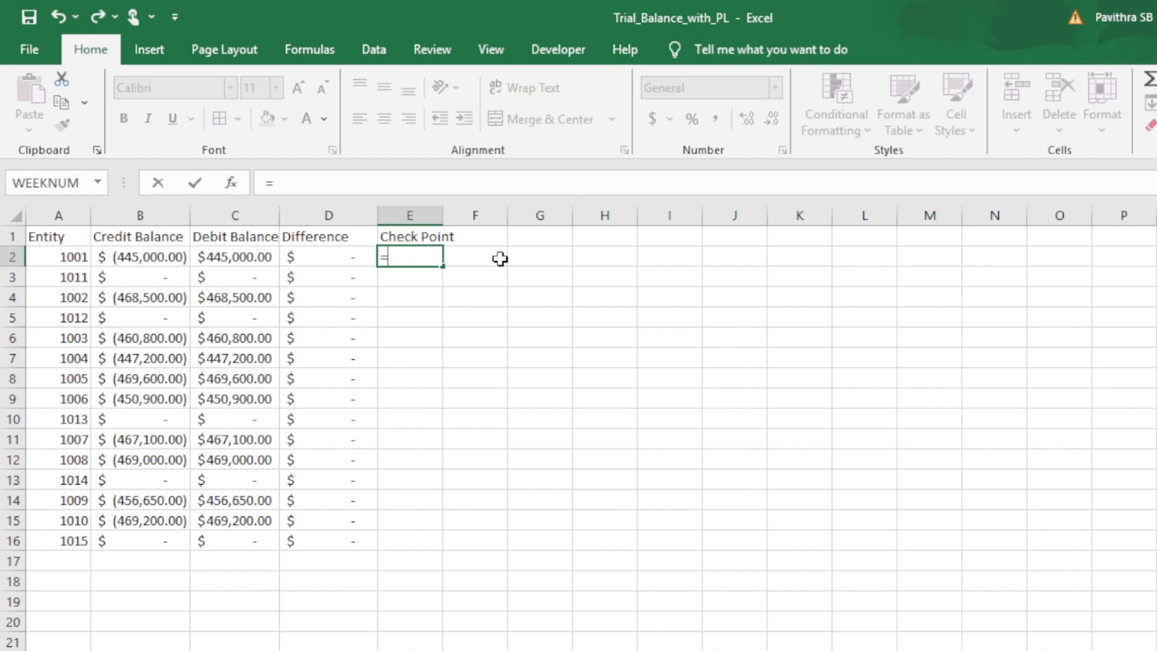
{"action": "type", "text": "IF(and"}
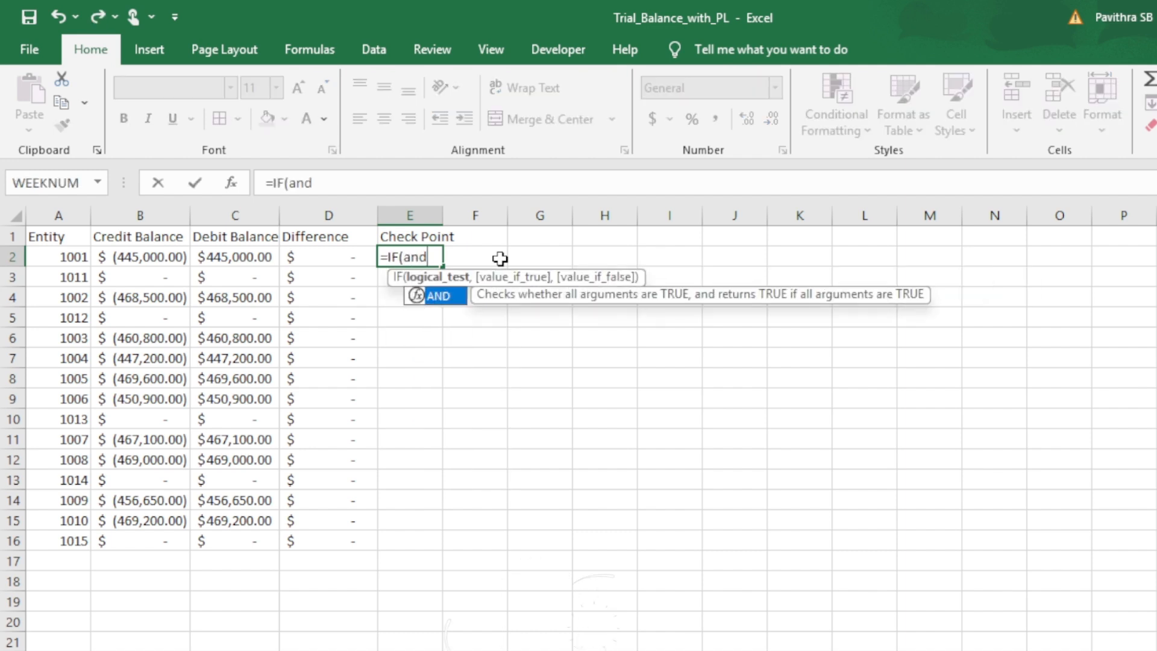
{"action": "key", "text": "Tab"}
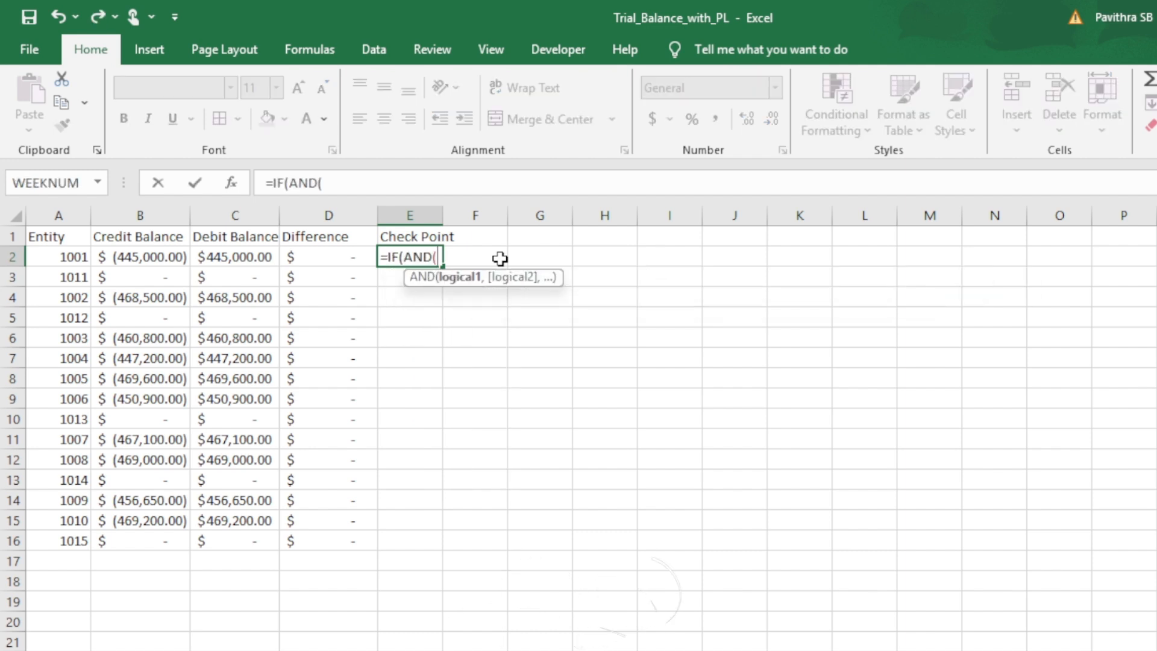
{"action": "left_click", "coordinate": [152, 256]}
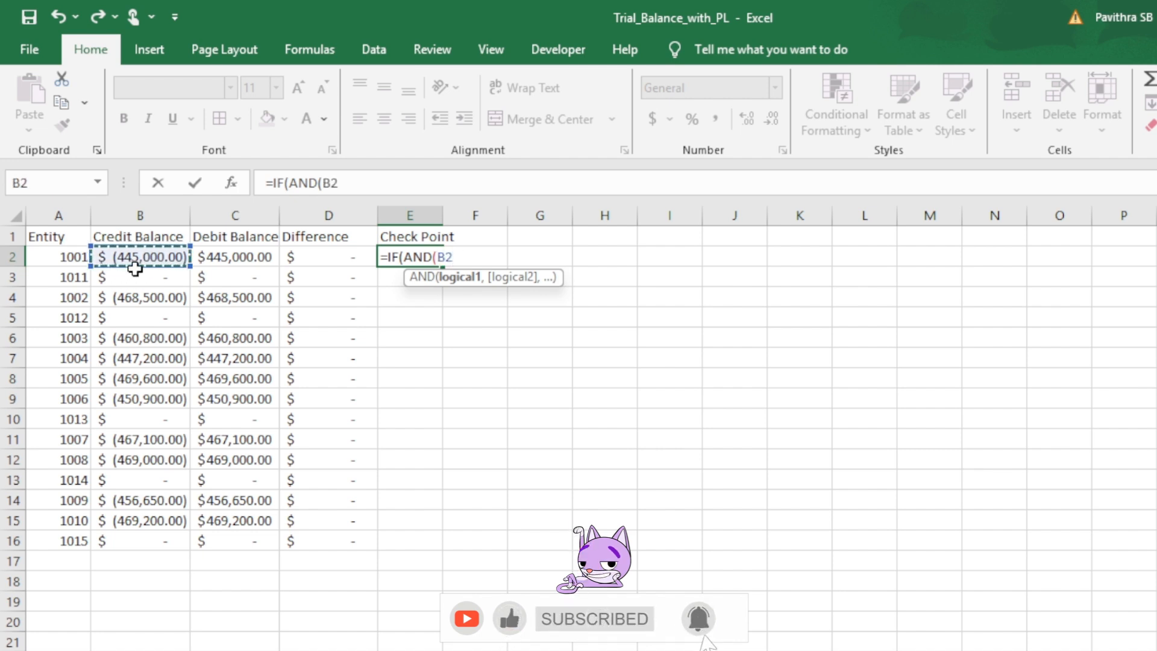
{"action": "type", "text": "=0,"}
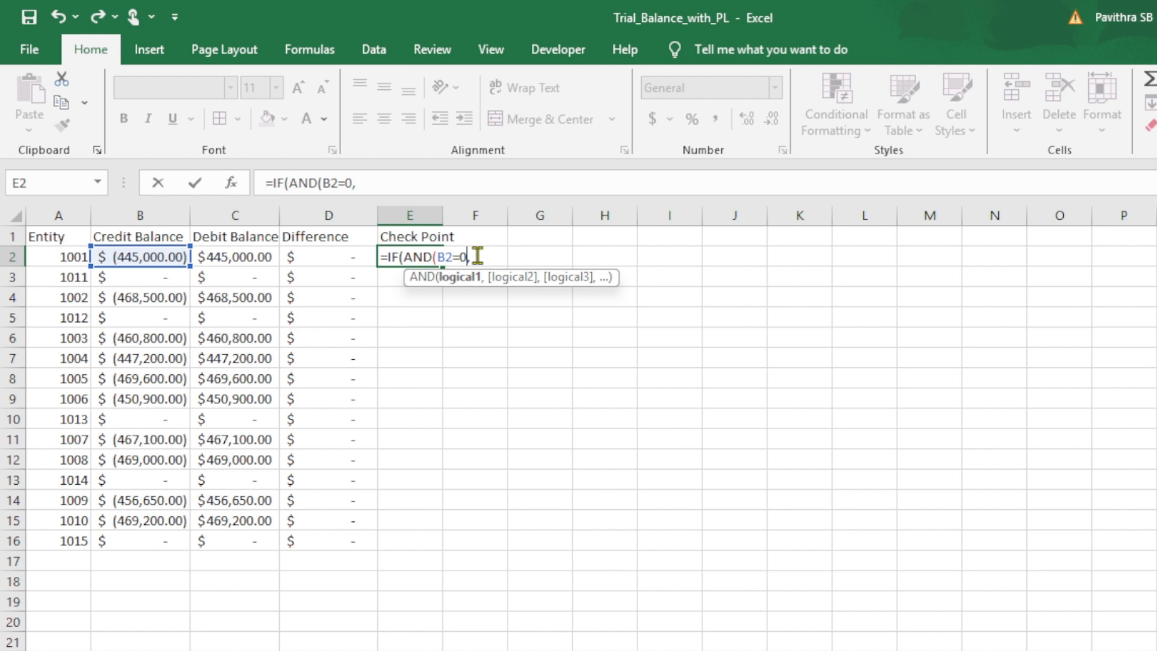
{"action": "left_click", "coordinate": [248, 257]}
{"action": "type", "text": "="}
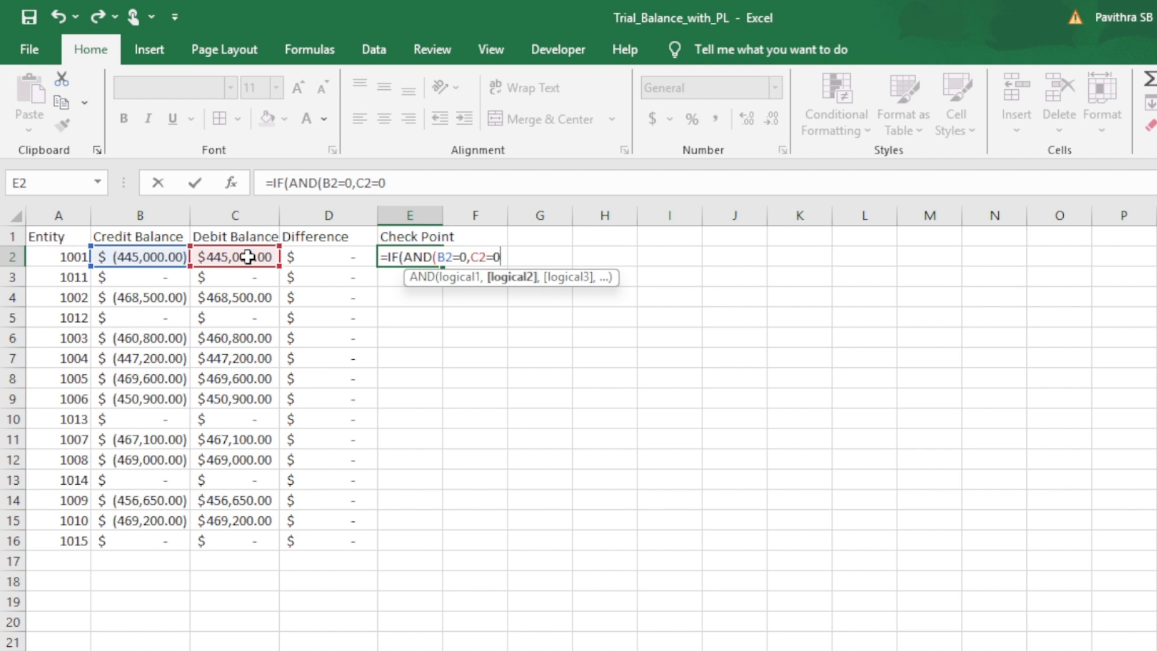
{"action": "type", "text": "0)"}
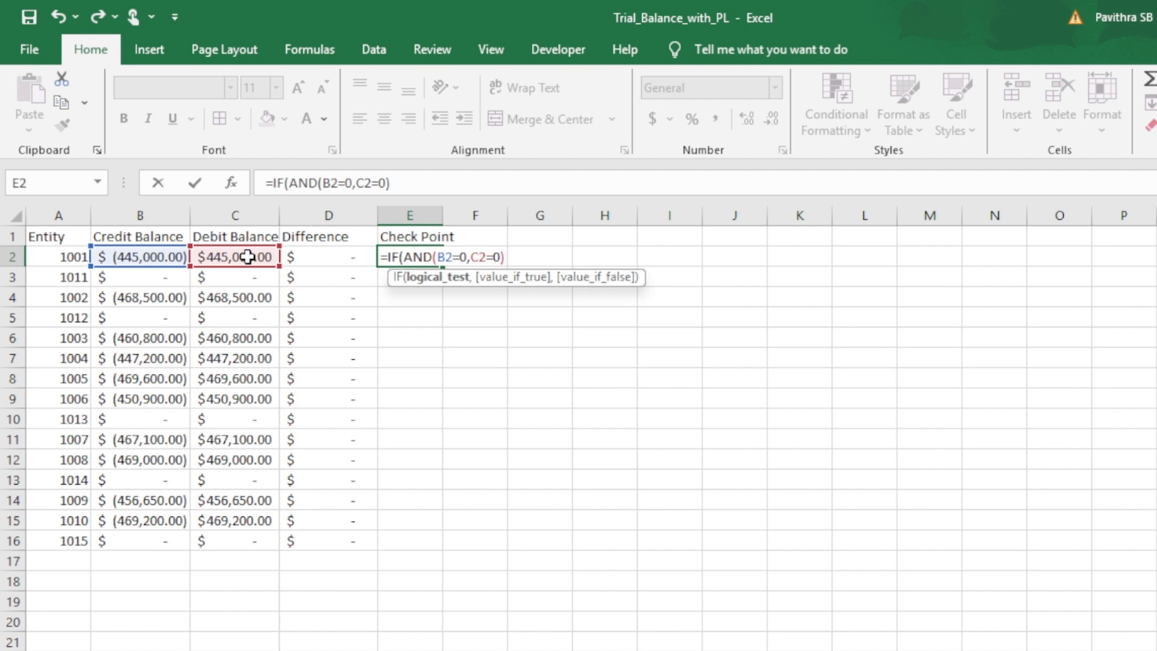
Complete the E2 formula to return "No Movements" when the condition is true and "We have data" otherwise
{"action": "type", "text": ",\"No"}
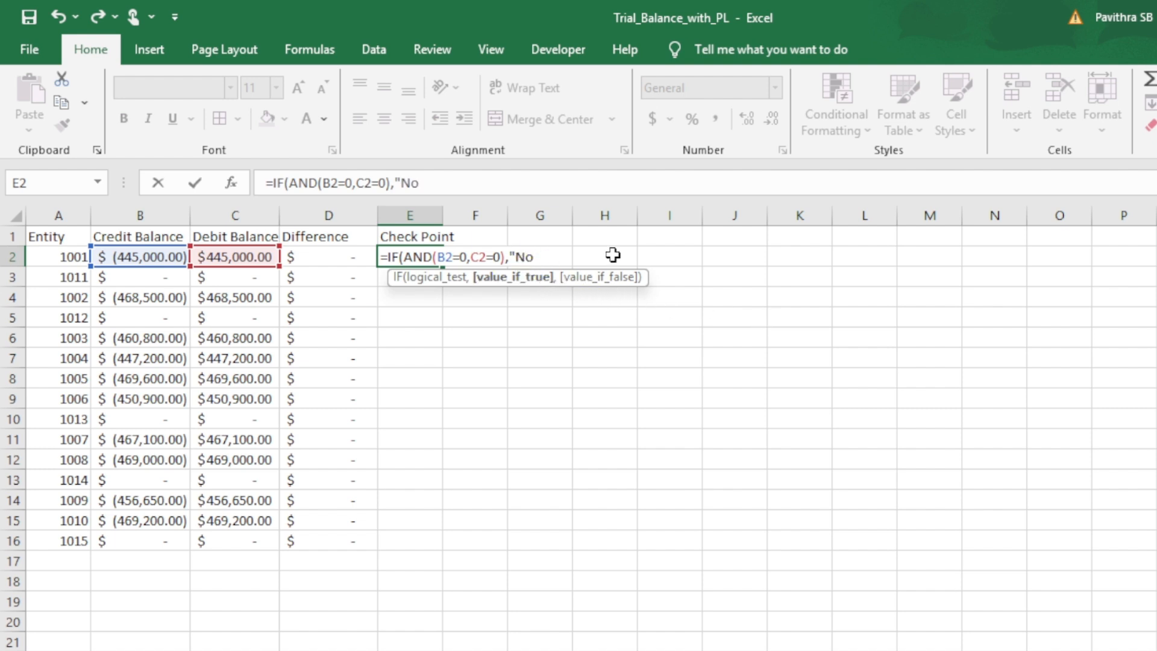
{"action": "type", "text": "Movement"}
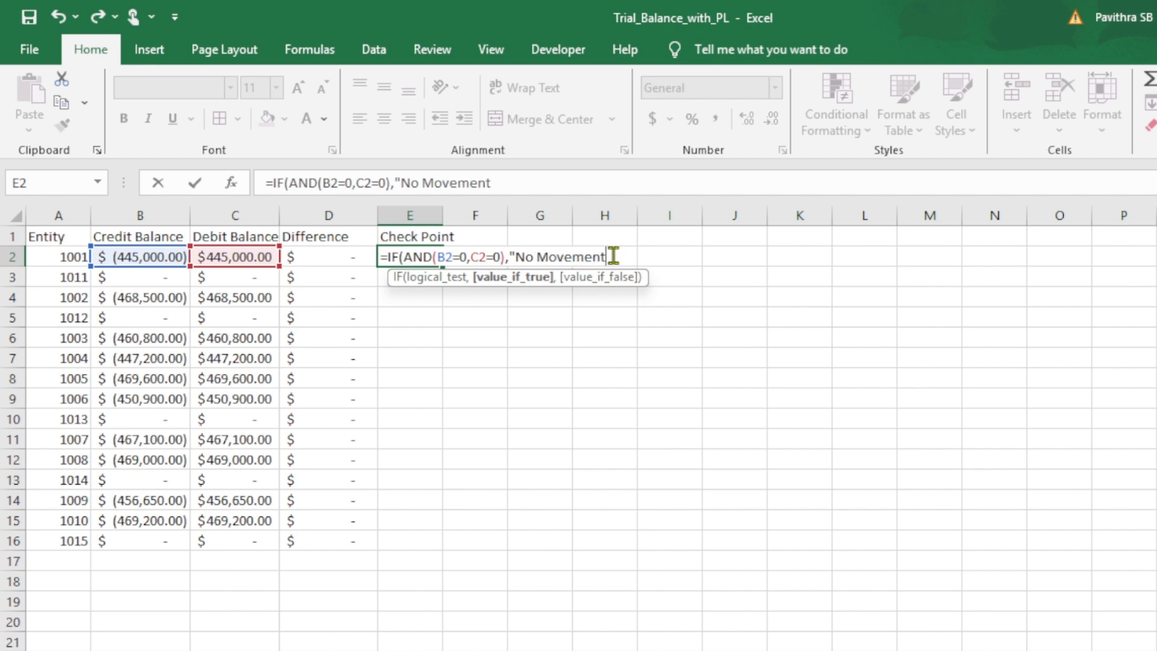
{"action": "type", "text": "s\","}
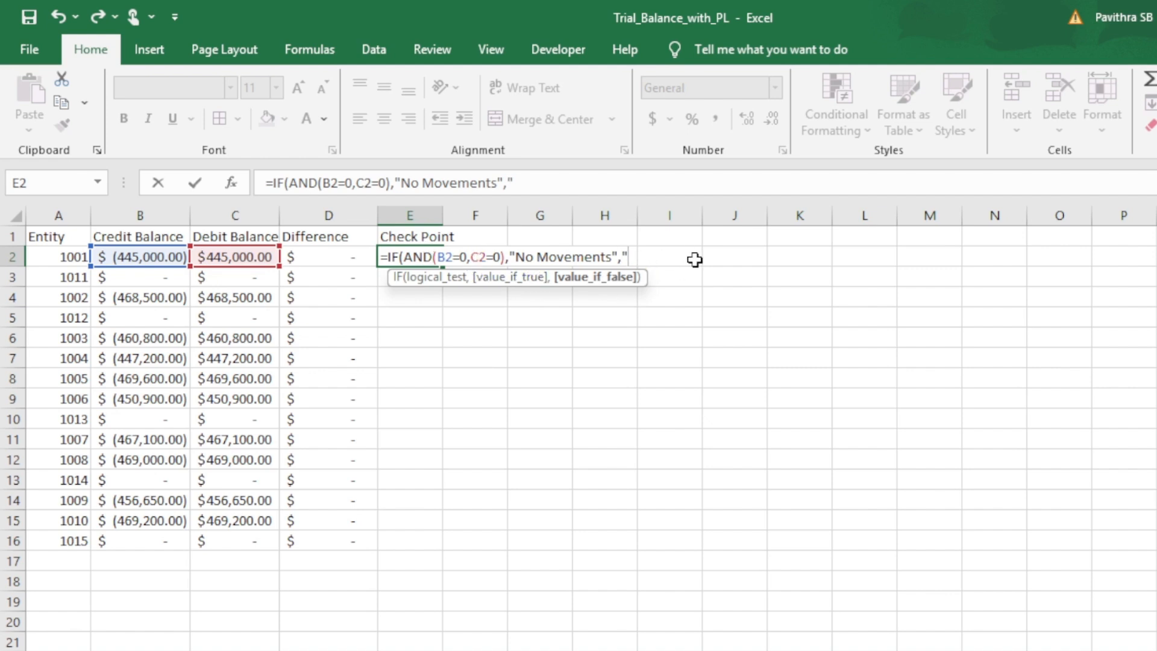
{"action": "type", "text": "Mo"}
{"action": "key", "text": "BackSpace"}
{"action": "key", "text": "BackSpace"}
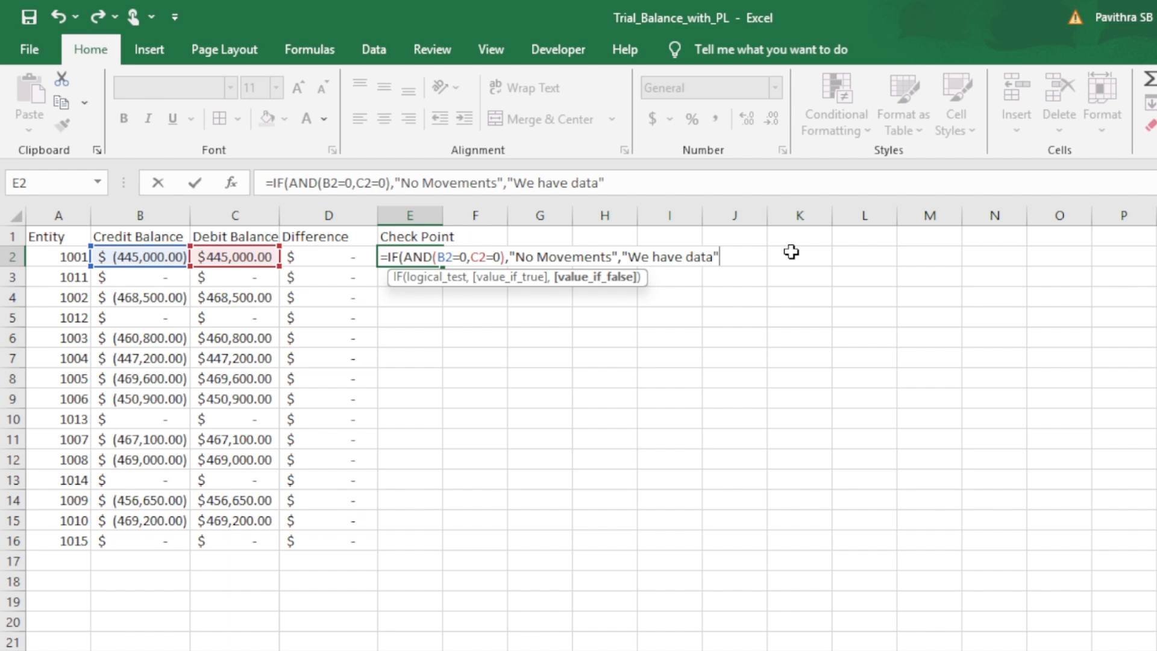
{"action": "key", "text": "Return"}
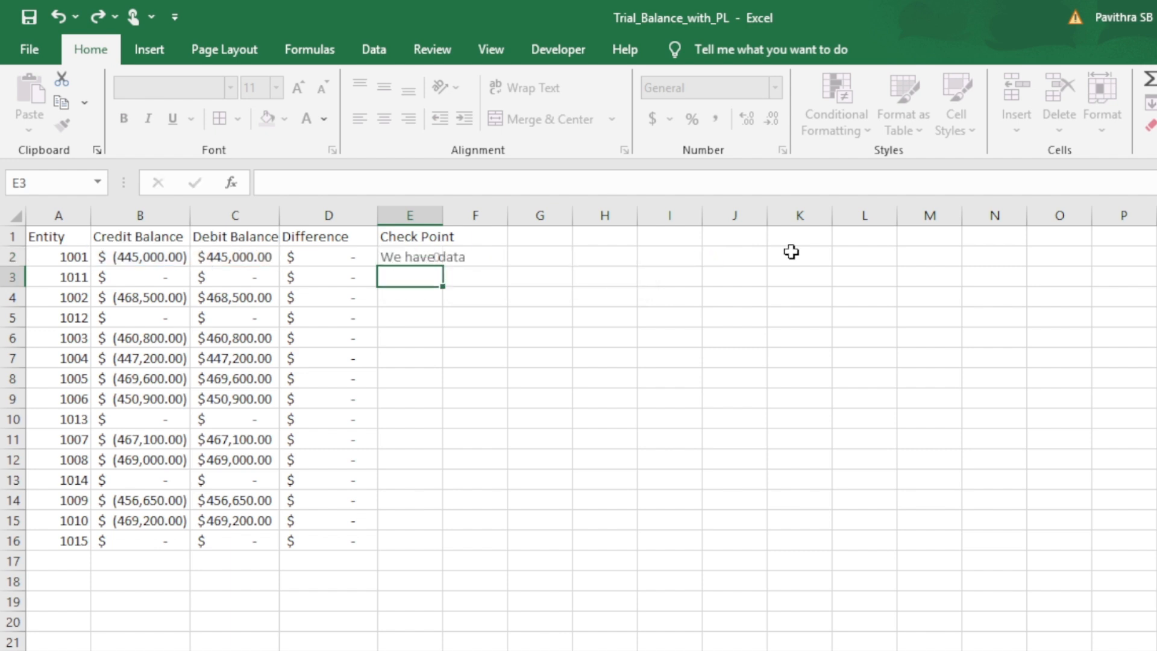
Fill the Check Point formula from E2 down through E16 for all entities
{"action": "key", "text": "Left"}
{"action": "key", "text": "ctrl+Down"}
{"action": "key", "text": "Right"}
{"action": "key", "text": "ctrl+shift+Up"}
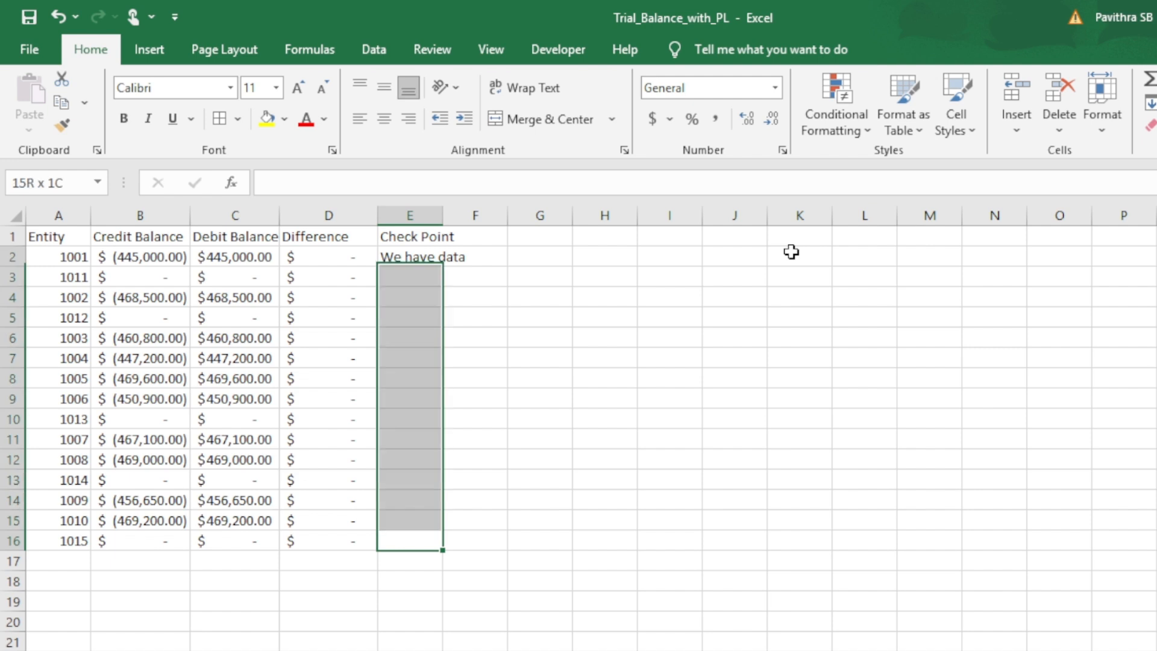
{"action": "key", "text": "ctrl+d"}
AutoFit the column widths of the whole entity summary table, A1:E16, to their contents
{"action": "key", "text": "ctrl+Up"}
{"action": "key", "text": "Left"}
{"action": "key", "text": "Left"}
{"action": "key", "text": "Left"}
{"action": "key", "text": "Left"}
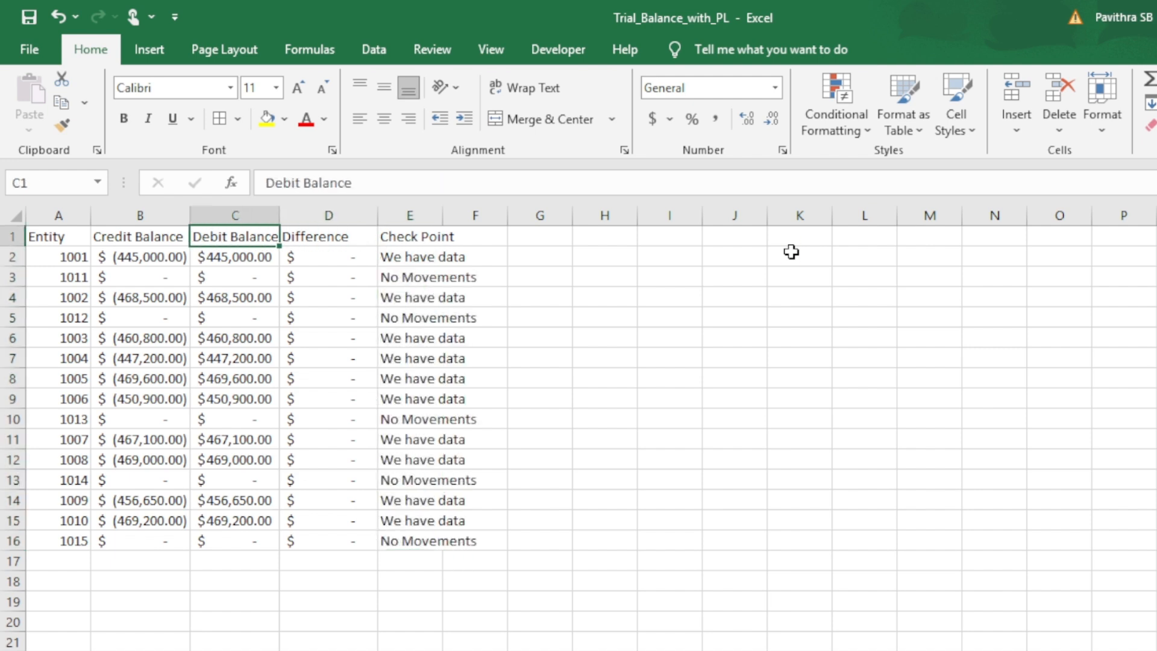
{"action": "key", "text": "ctrl+shift+Right"}
{"action": "key", "text": "ctrl+shift+Down"}
{"action": "key", "text": "alt+o"}
{"action": "key", "text": "c"}
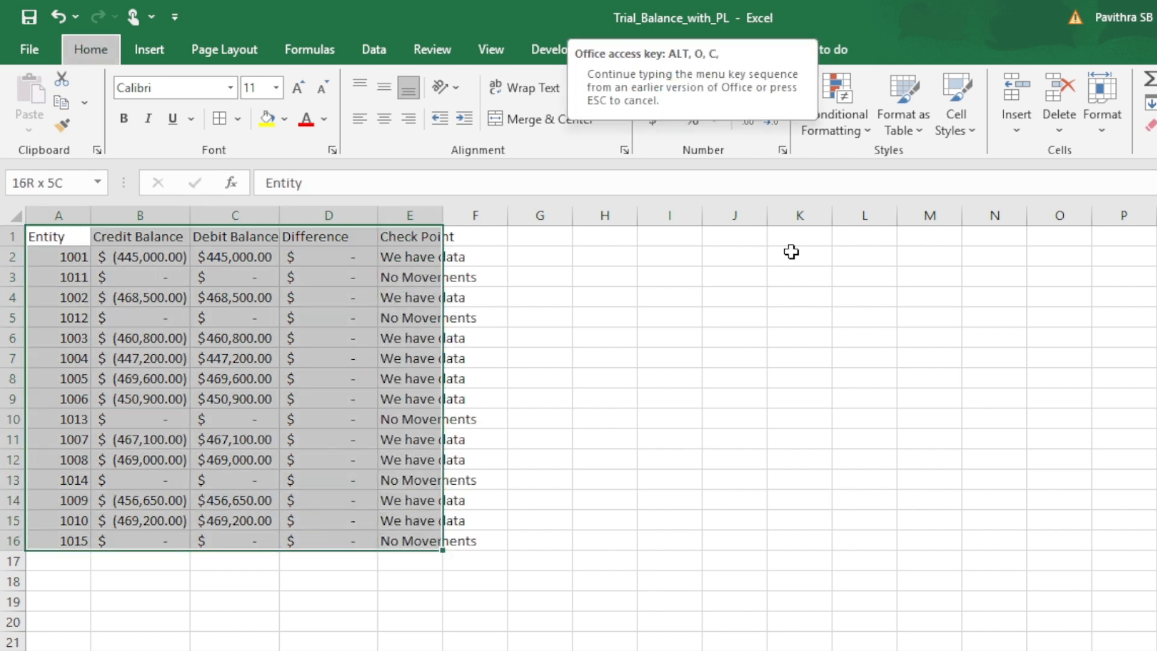
{"action": "key", "text": "a"}
Apply All Borders to the entity summary table in A1:E16
{"action": "key", "text": "alt"}
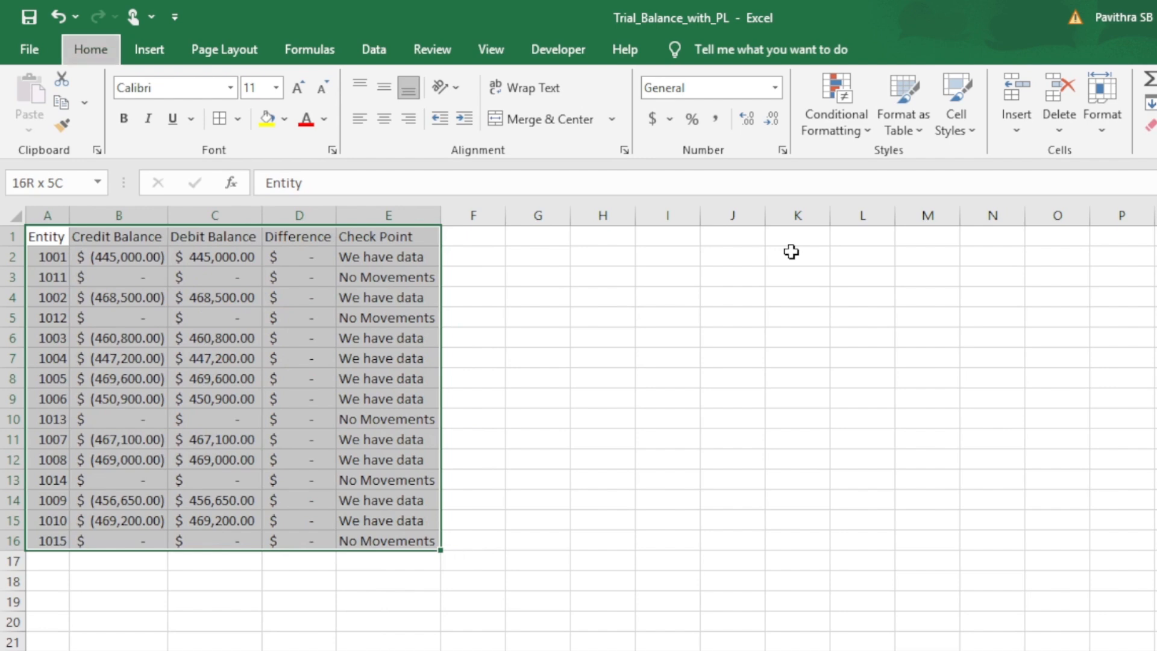
{"action": "key", "text": "h"}
{"action": "key", "text": "b"}
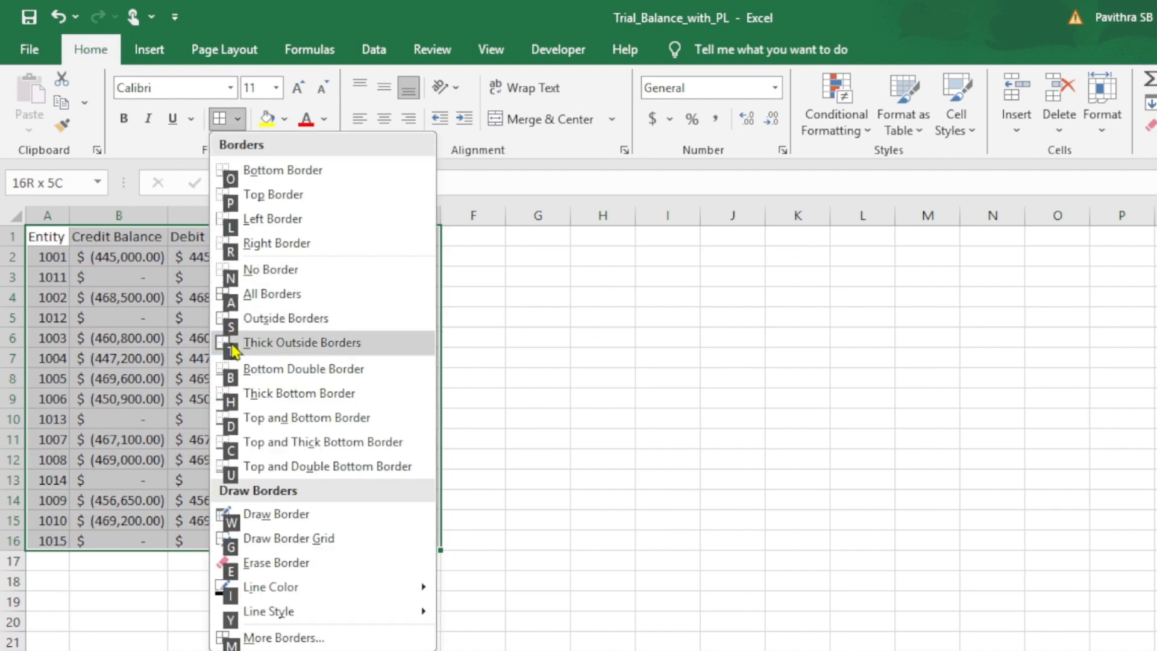
{"action": "left_click", "coordinate": [277, 296]}
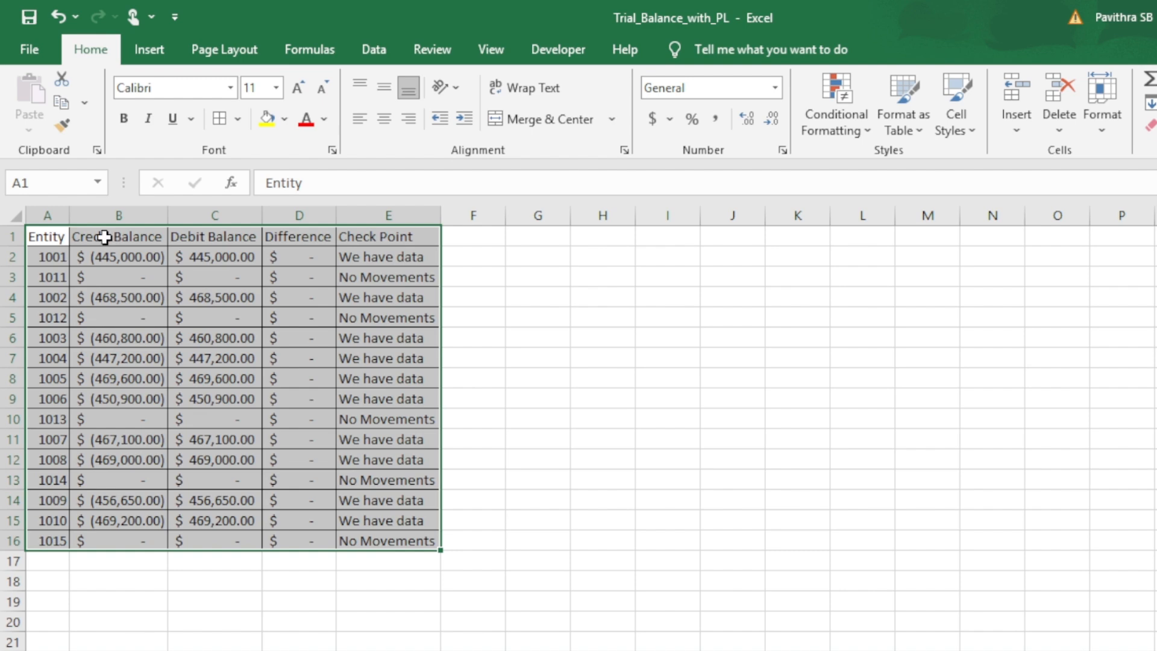
Fill the header row A1:E1 of the summary table with yellow
{"action": "left_click_drag", "start_coordinate": [55, 236], "coordinate": [380, 236]}
{"action": "left_click", "coordinate": [267, 118]}
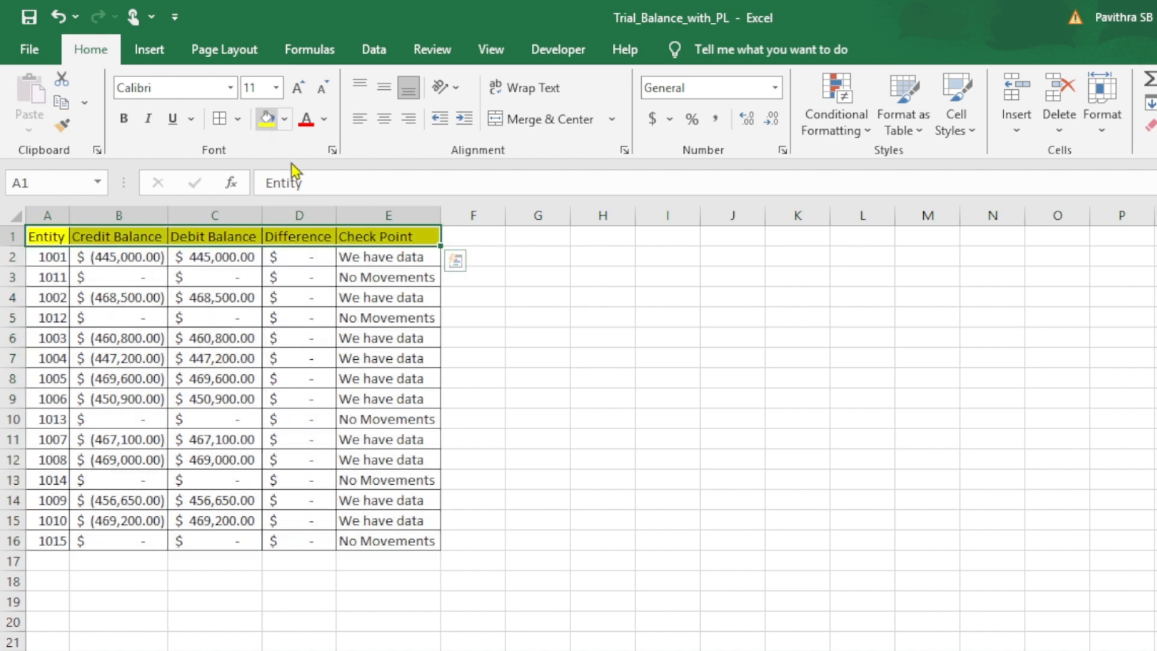
{"action": "scroll", "coordinate": [491, 289], "scroll_direction": "up", "scroll_amount": 2, "text": "ctrl"}
{"action": "left_click", "coordinate": [534, 270]}
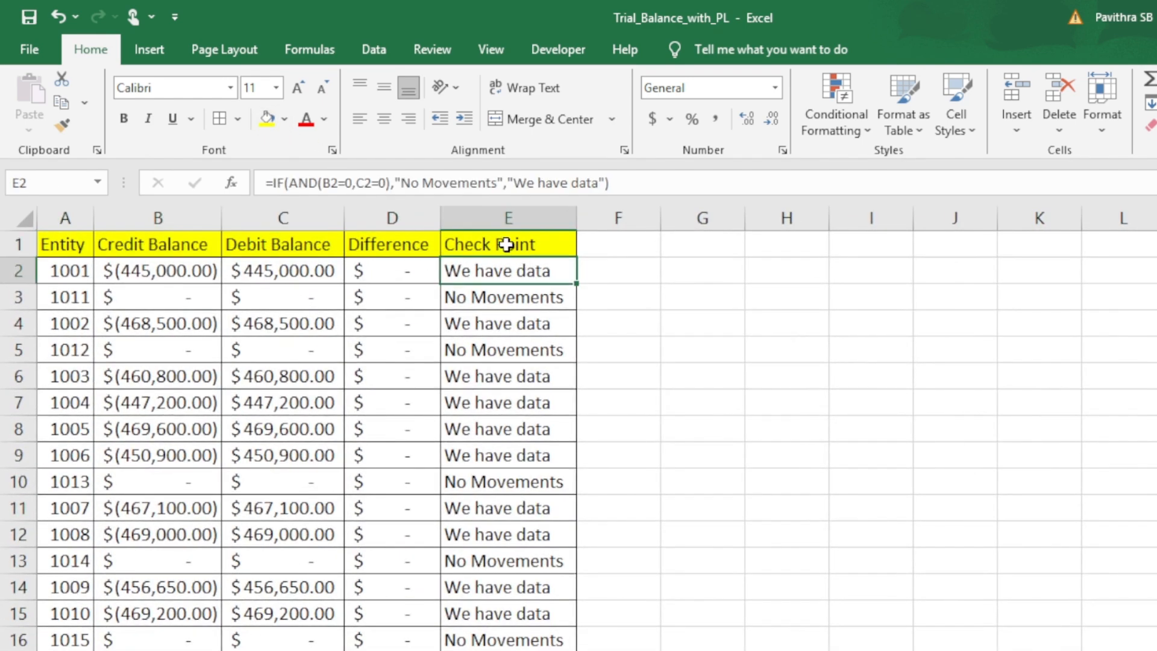
Add filters to the header row, show only the "We have data" rows under Check Point, and review their entities and balances
{"action": "left_click", "coordinate": [506, 244]}
{"action": "key", "text": "ctrl+shift+l"}
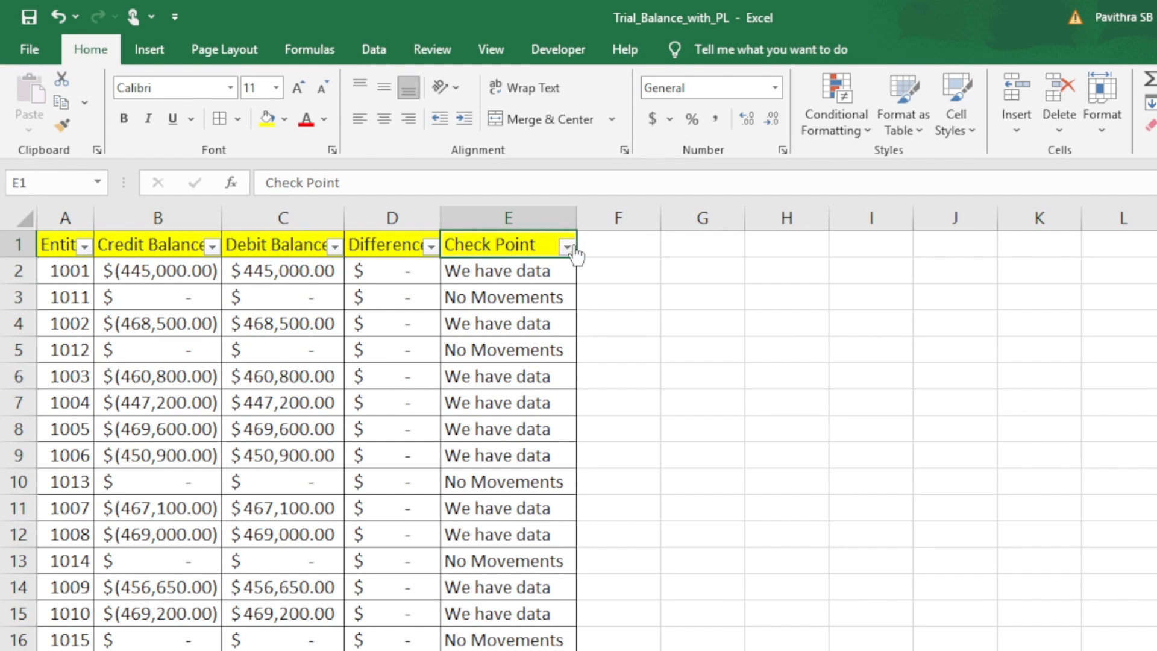
{"action": "left_click", "coordinate": [567, 247]}
{"action": "left_click", "coordinate": [394, 512]}
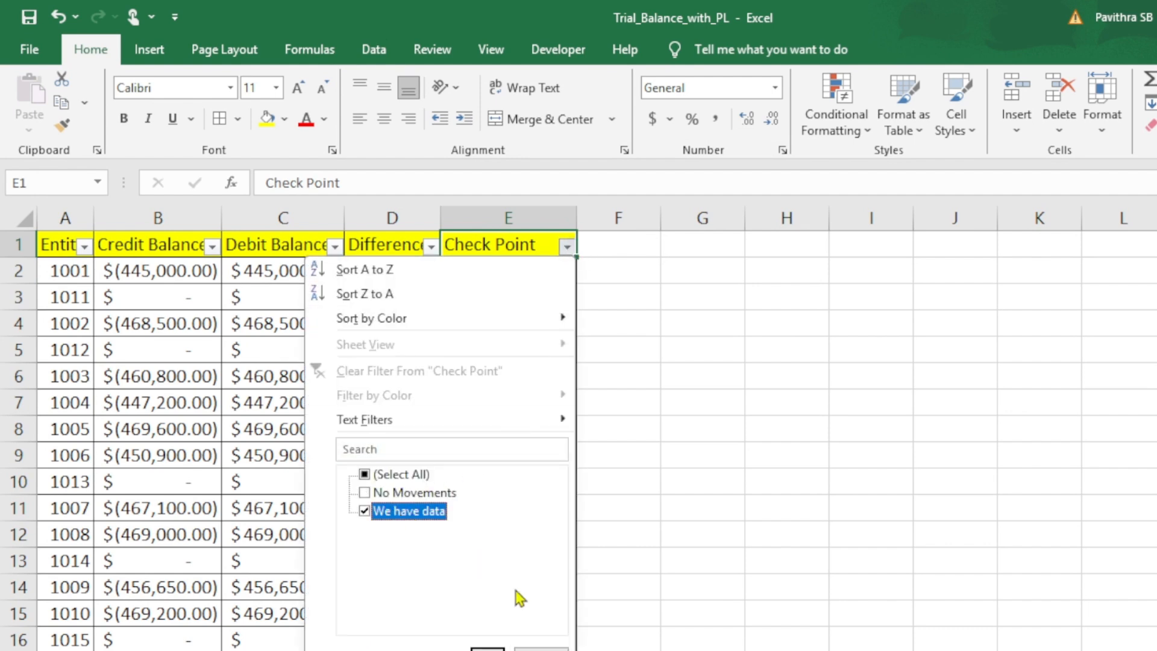
{"action": "left_click", "coordinate": [487, 649]}
{"action": "mouse_move", "coordinate": [161, 268]}
{"action": "left_mouse_down"}
{"action": "mouse_move", "coordinate": [266, 367]}
{"action": "mouse_move", "coordinate": [276, 479]}
{"action": "left_mouse_up"}
{"action": "left_click_drag", "start_coordinate": [53, 278], "coordinate": [306, 510]}
Switch the Check Point filter to only "No Movements" and review the balances of those entities
{"action": "left_click", "coordinate": [567, 246]}
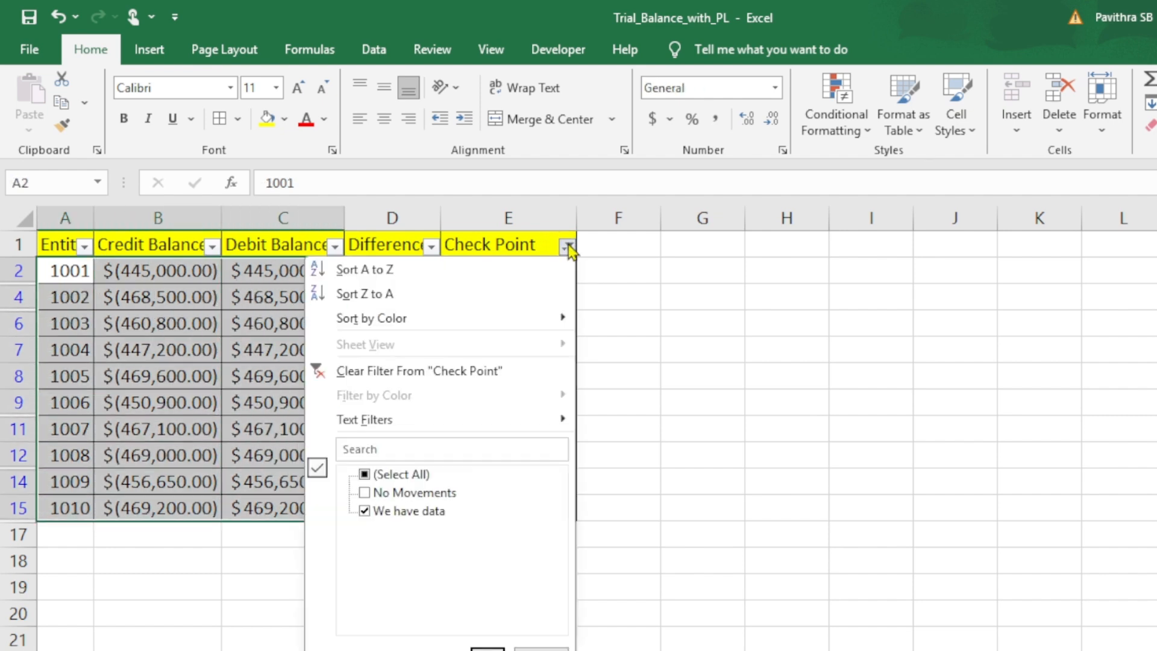
{"action": "left_click", "coordinate": [403, 512]}
{"action": "left_click", "coordinate": [400, 493]}
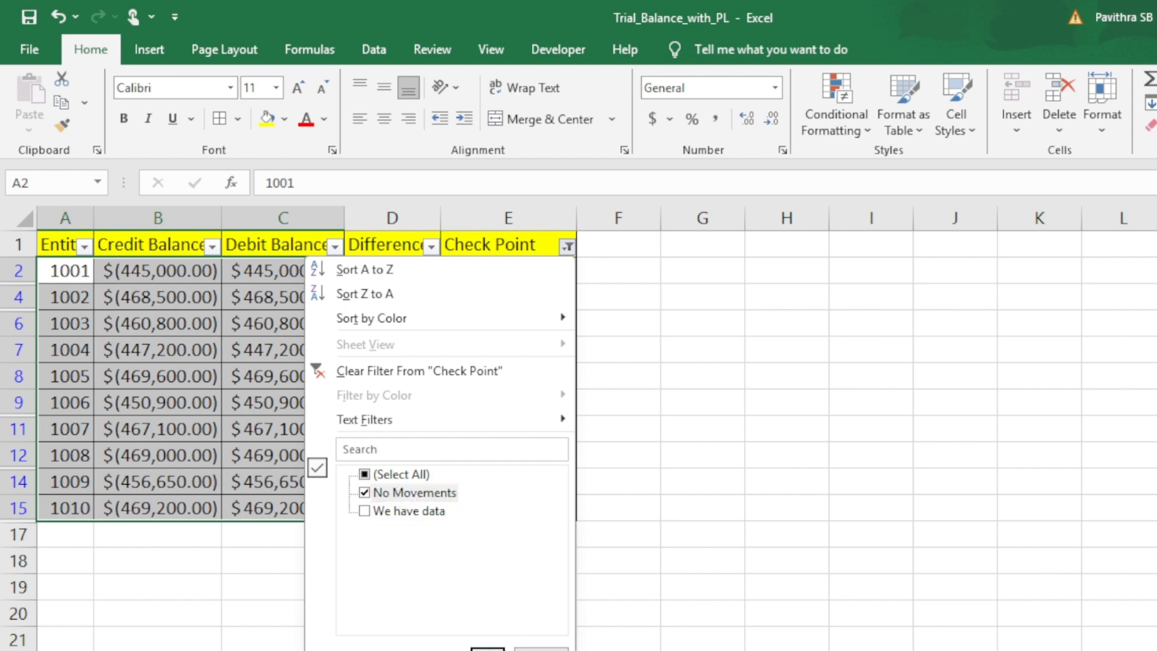
{"action": "left_click", "coordinate": [487, 648]}
{"action": "left_click_drag", "start_coordinate": [137, 268], "coordinate": [284, 400]}
{"action": "left_click_drag", "start_coordinate": [69, 271], "coordinate": [392, 348]}
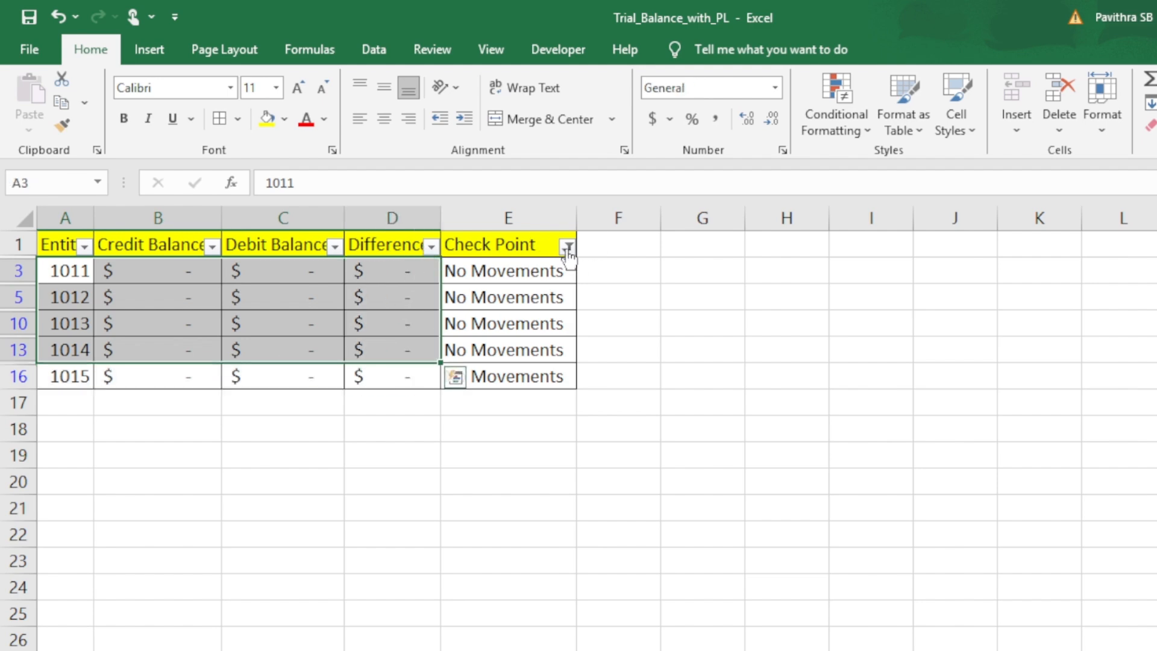
Filter Check Point back to "We have data" to review the entity numbers, and restore all rows by selecting every filter value
{"action": "left_click", "coordinate": [567, 247]}
{"action": "left_click", "coordinate": [411, 493]}
{"action": "left_click", "coordinate": [413, 511]}
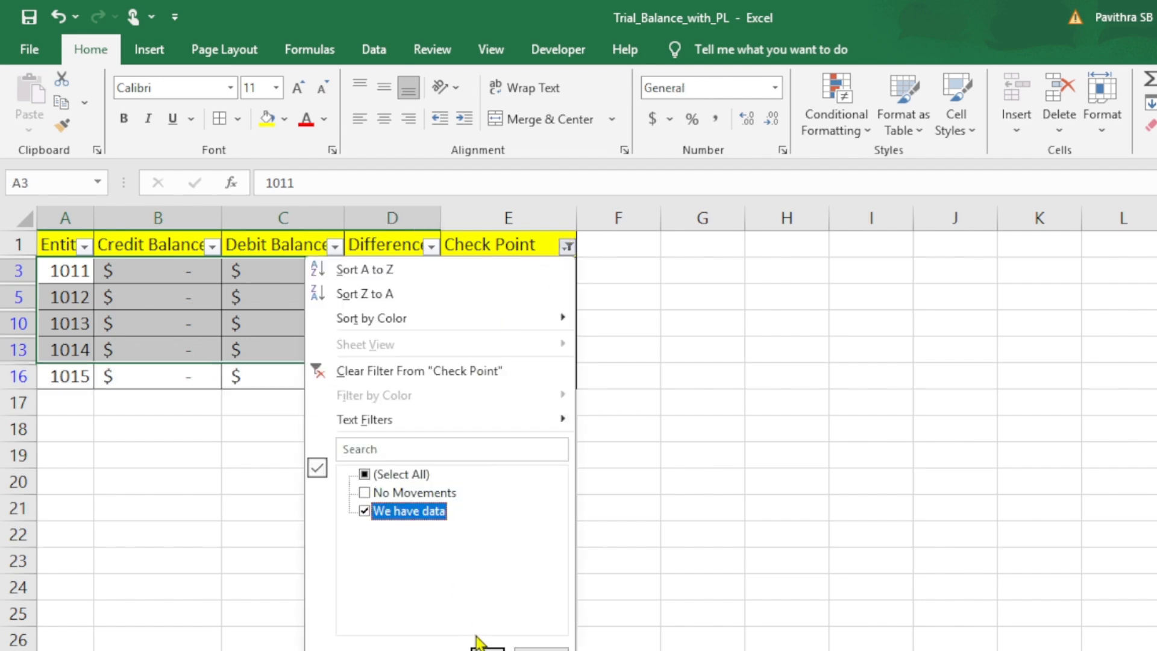
{"action": "left_click", "coordinate": [482, 647]}
{"action": "left_click_drag", "start_coordinate": [62, 272], "coordinate": [78, 508]}
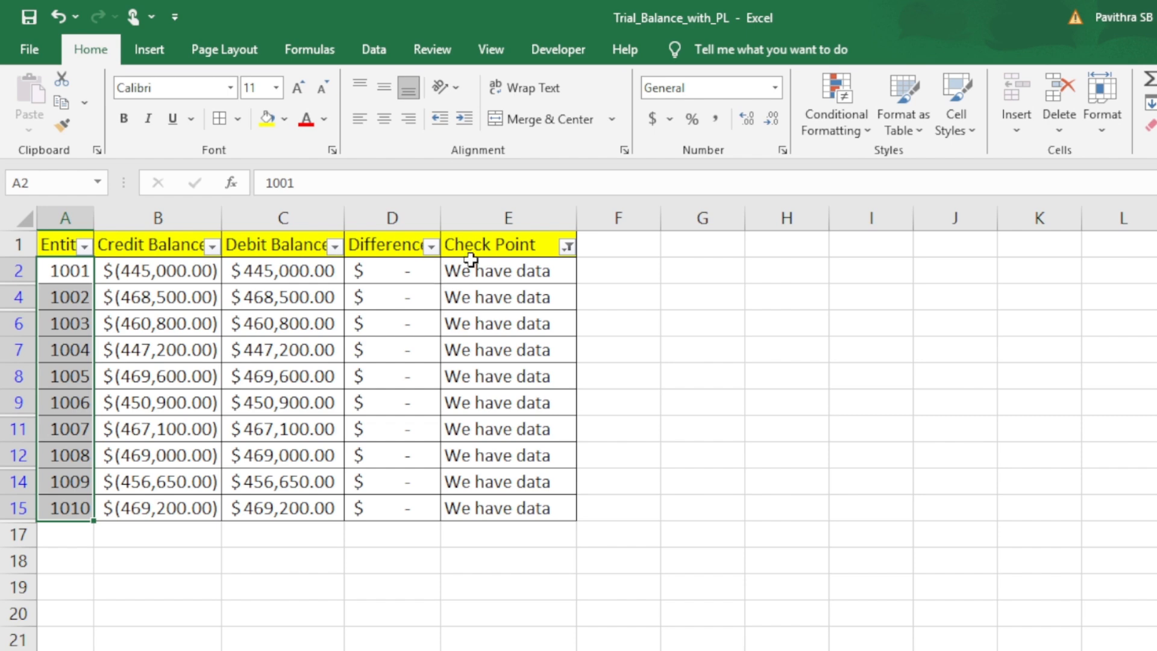
{"action": "left_click", "coordinate": [567, 246]}
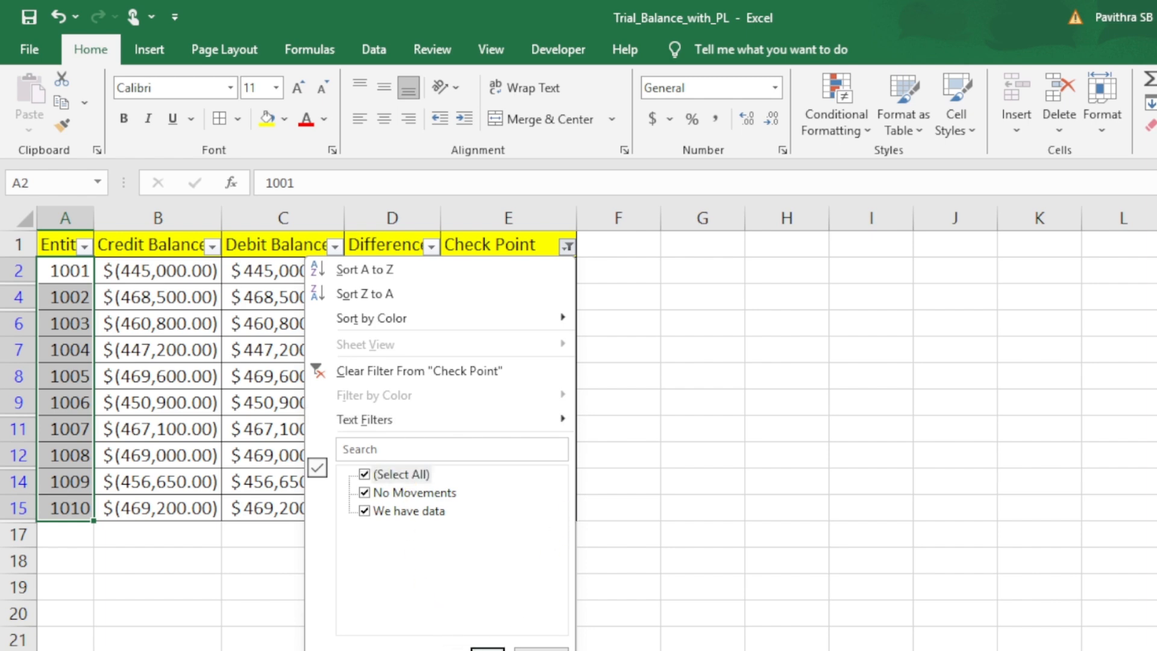
{"action": "left_click", "coordinate": [488, 648]}
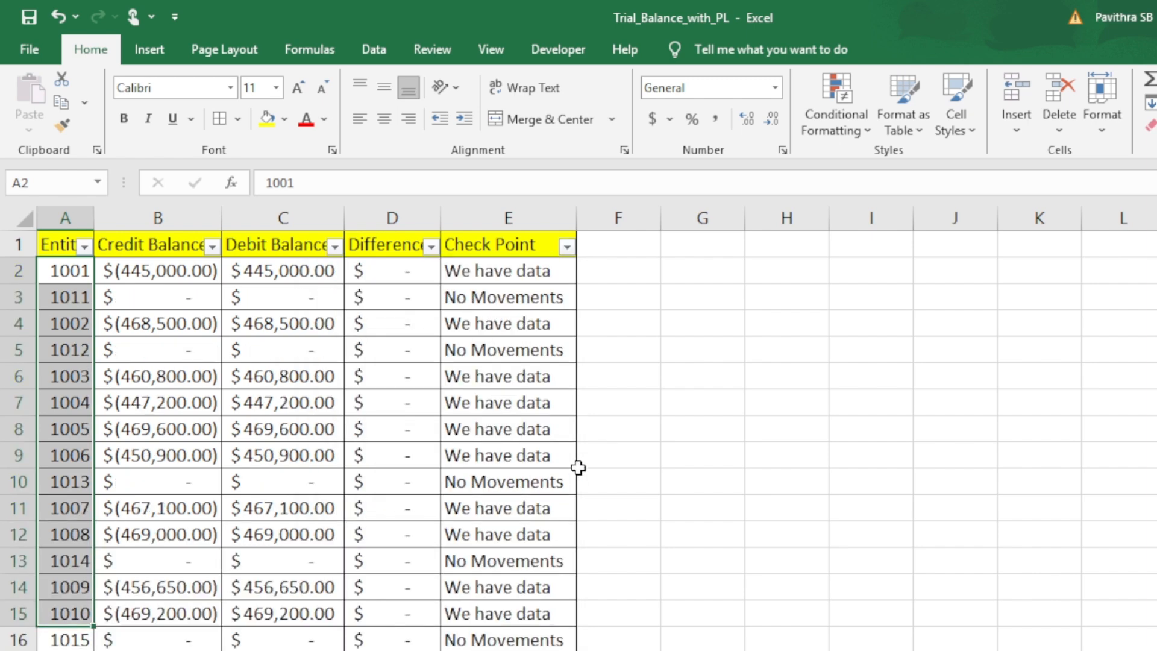